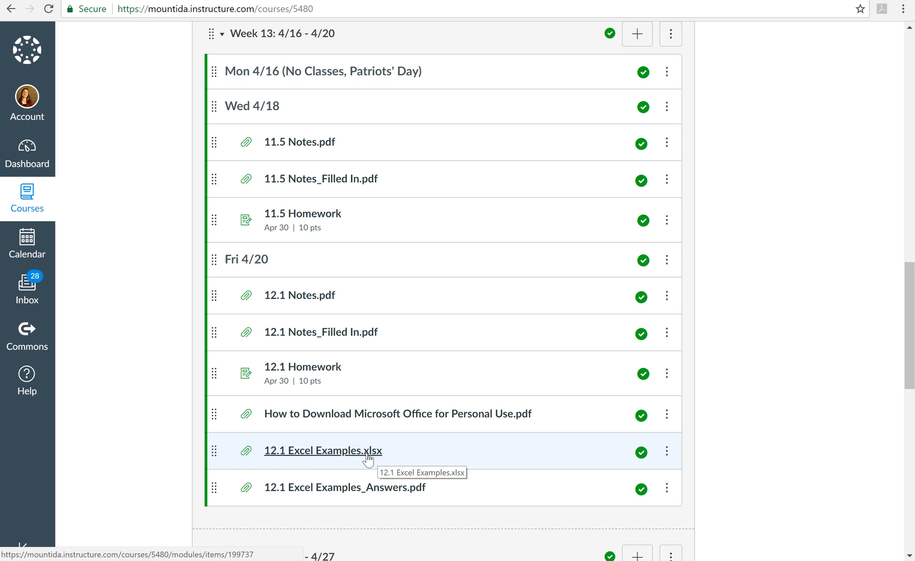
Step: Download 12.1 Excel Examples.xlsx from the course module and open the workbook in Excel
click(366, 454)
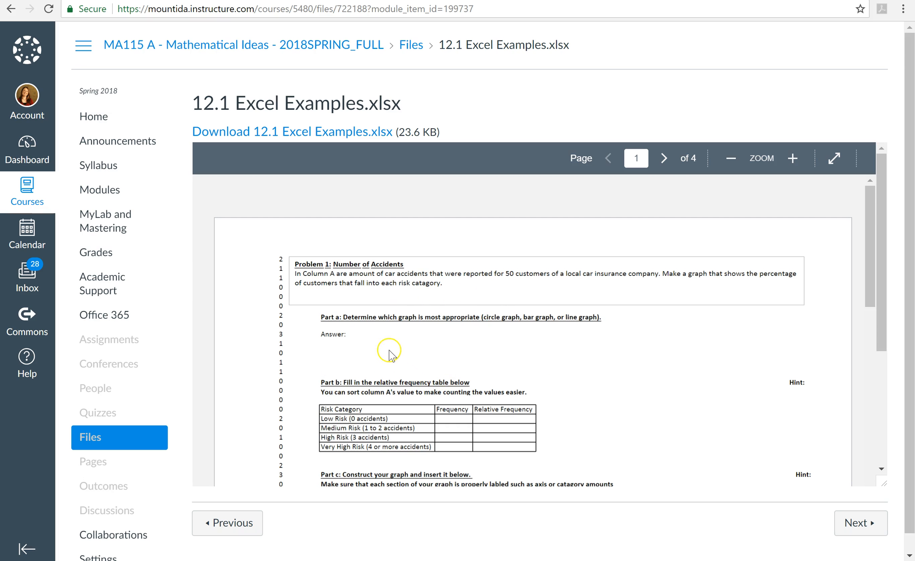
click(352, 134)
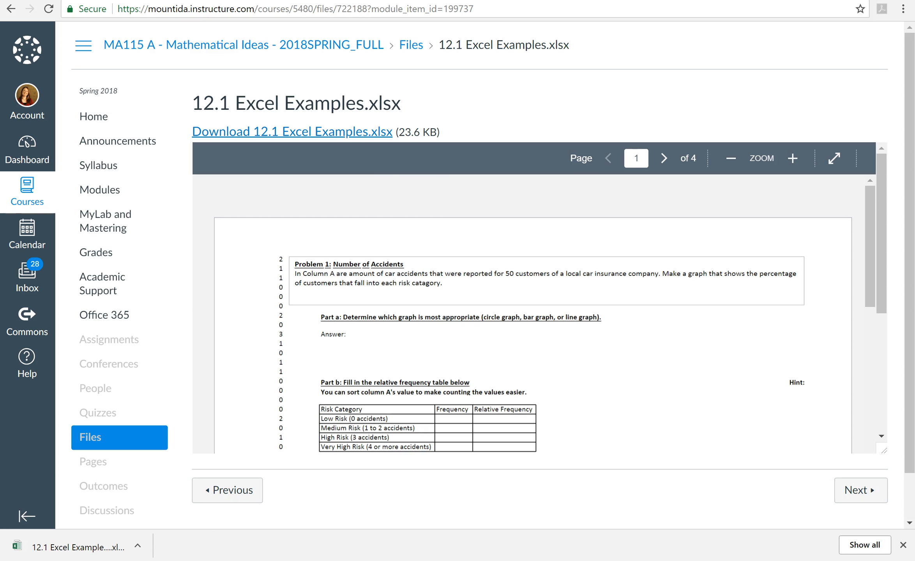
mouse_move(245, 1)
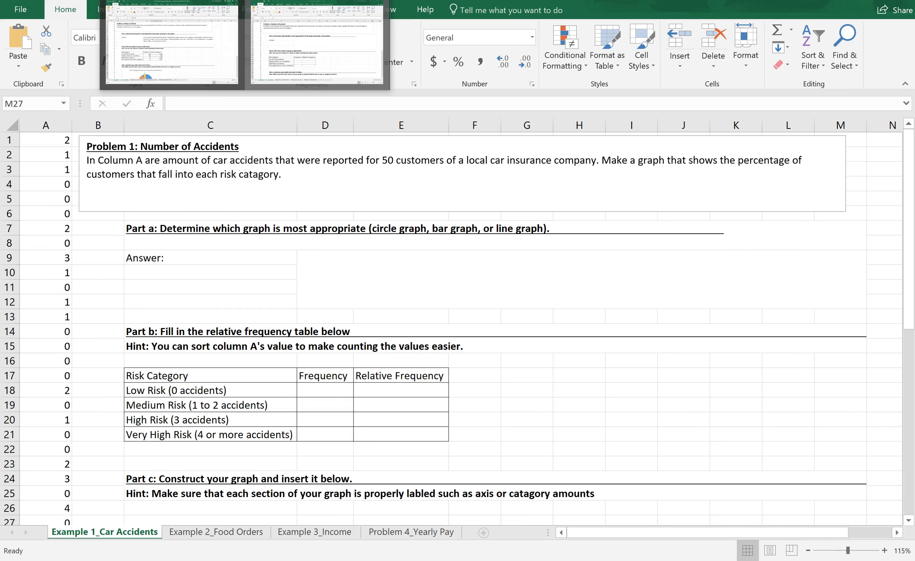
click(316, 43)
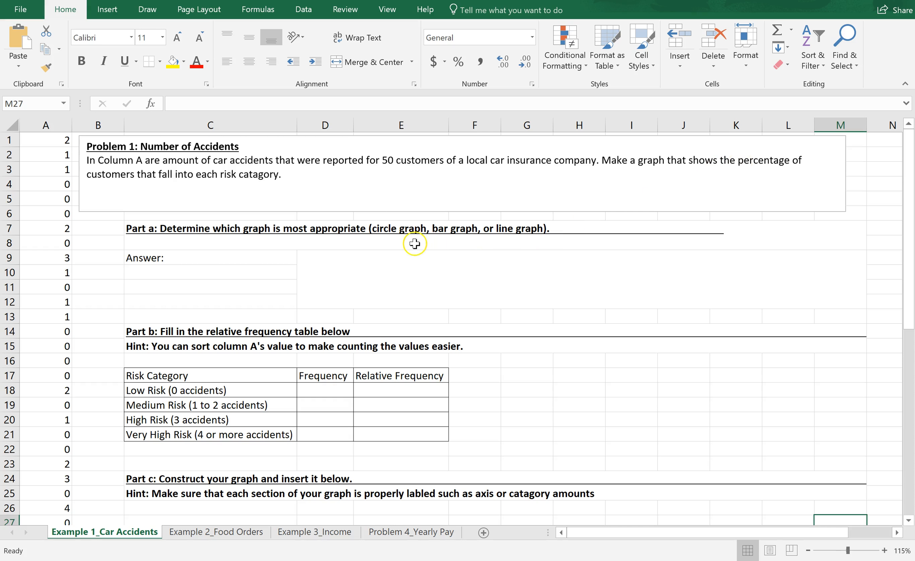
Step: Paste the prepared explanation that a circle graph is most appropriate into the Part a answer cell D9
double_click(372, 276)
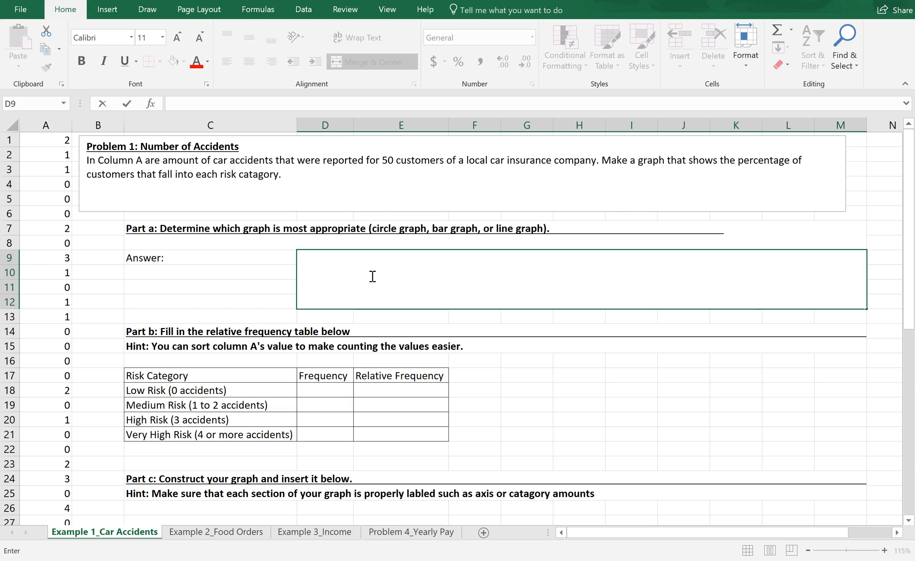
text(A circle graph is most commonly used for showing percentages. However, the catagories need to add to 100% and no one data item can be in more than one category. Since each person cannot be in more than one risk category and all catagories add to 100% a circle graph can be done.)
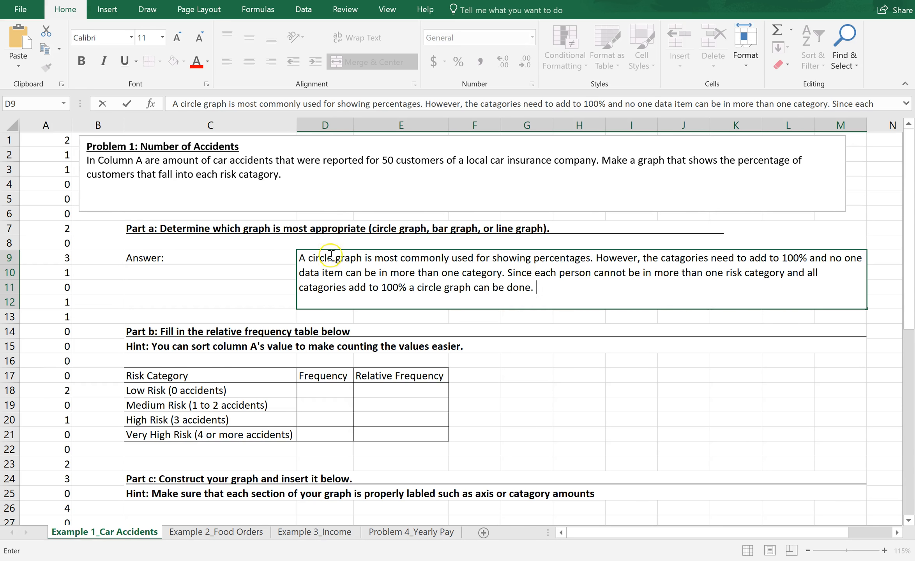
mouse_move(908, 257)
mouse_down()
mouse_move(905, 472)
mouse_move(906, 246)
mouse_up()
click(536, 300)
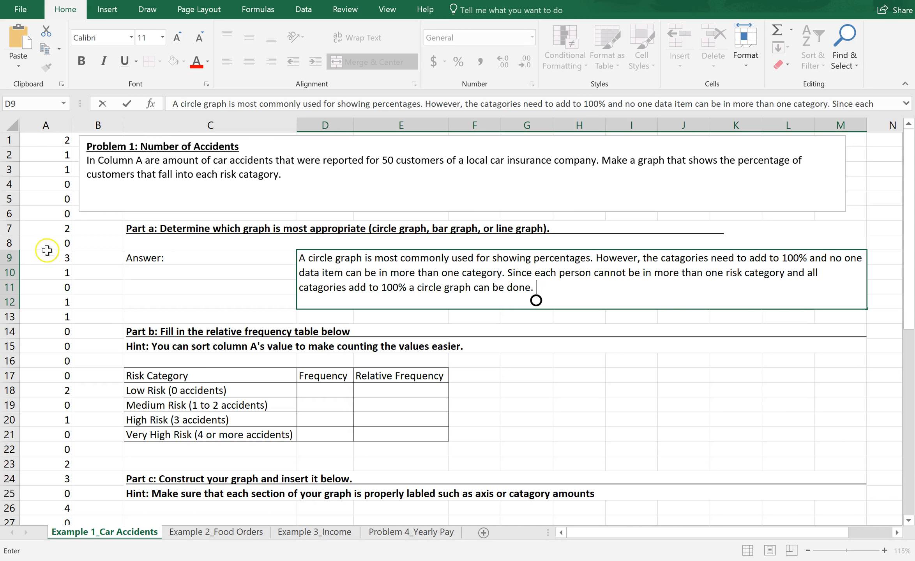
Step: Sort the accident counts in column A from smallest to largest
click(47, 125)
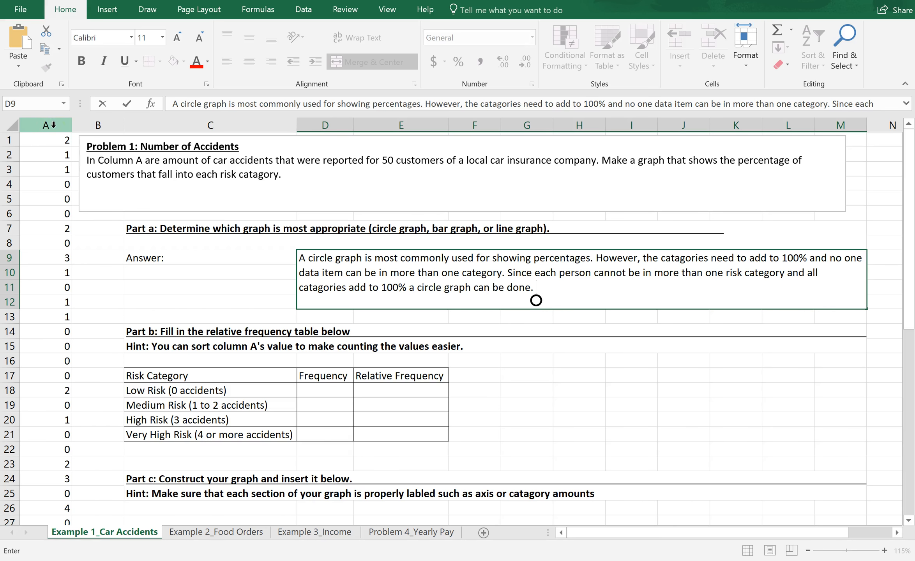
click(53, 125)
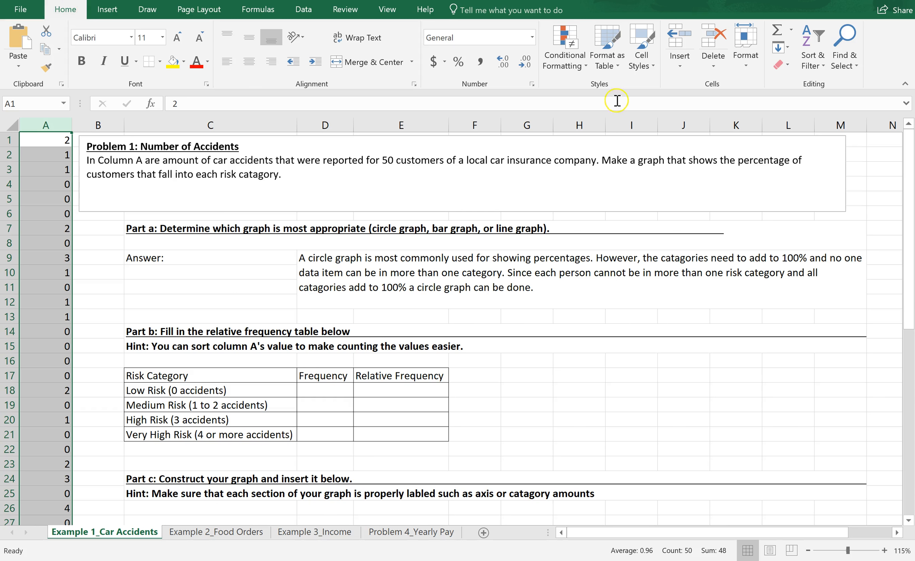
click(821, 68)
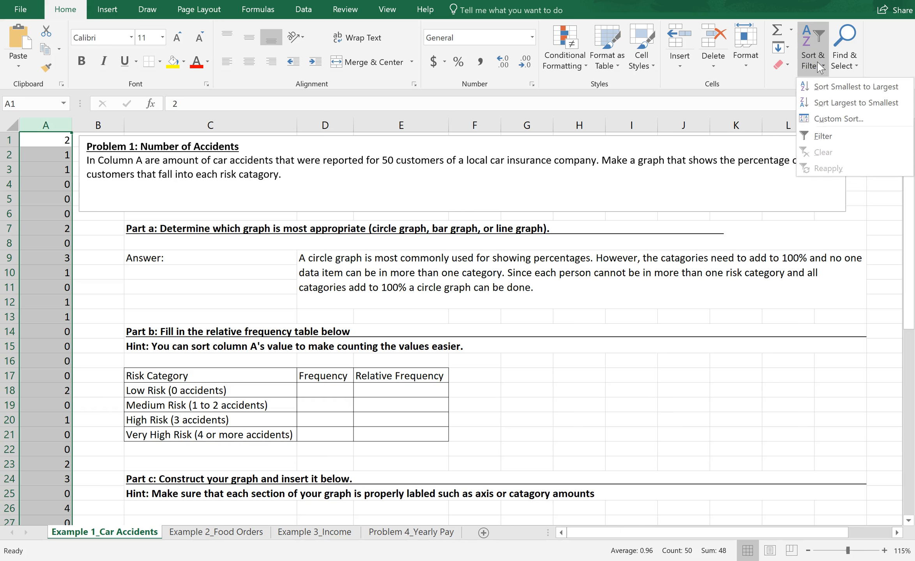
click(825, 88)
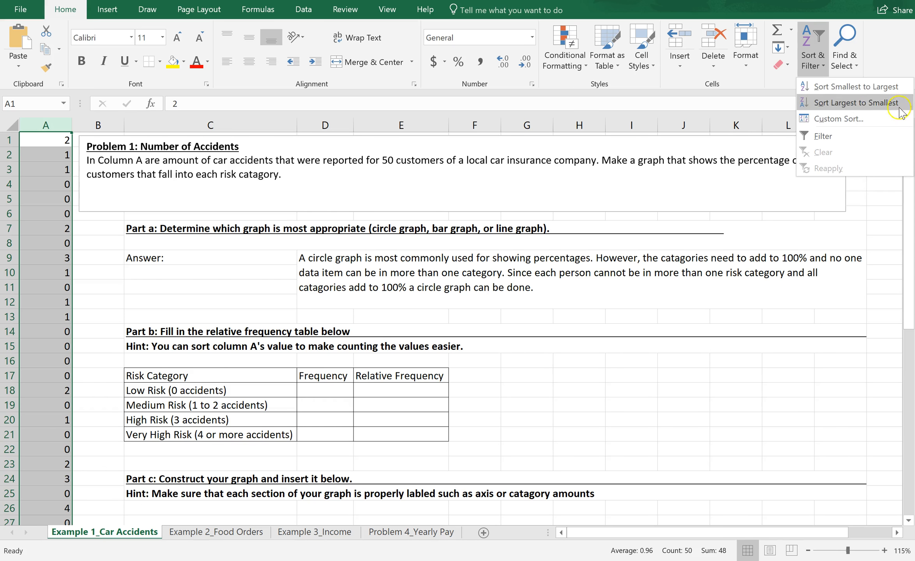
click(896, 87)
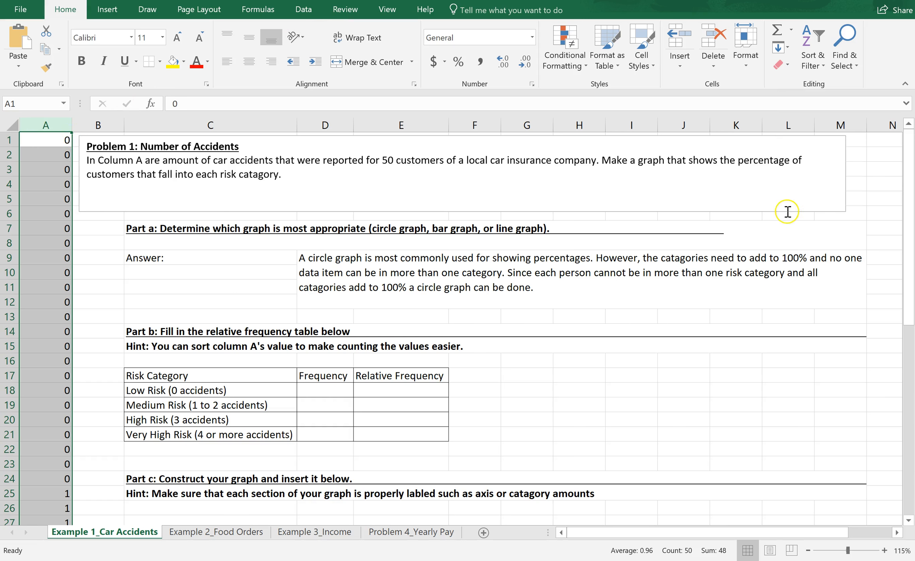
Step: Enter 24 as the frequency for Low Risk (0 accidents)
drag(904, 236, 895, 199)
click(98, 483)
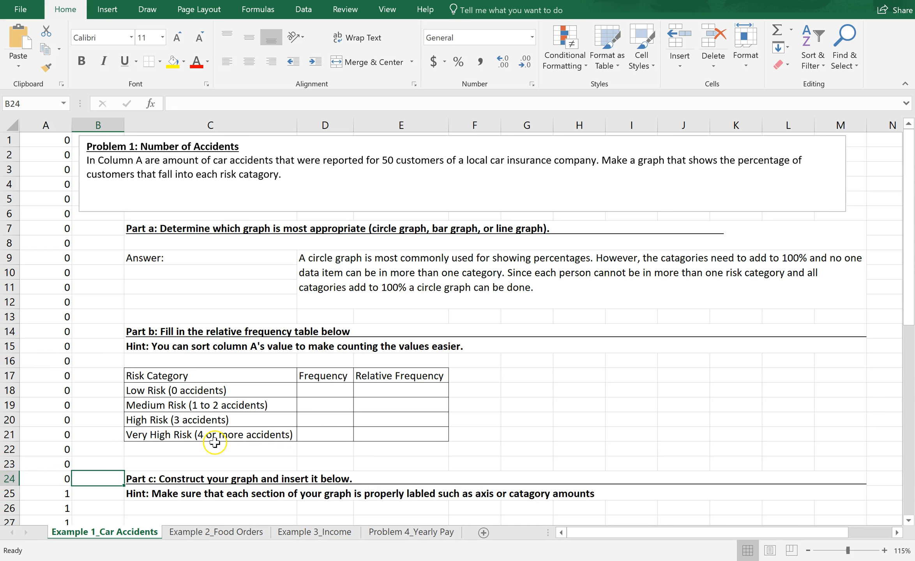
click(325, 388)
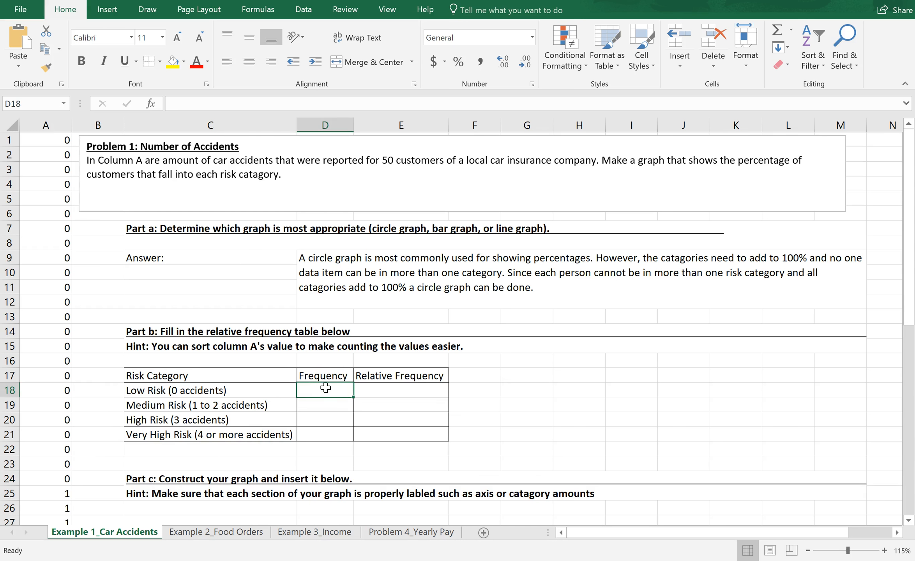
text(24)
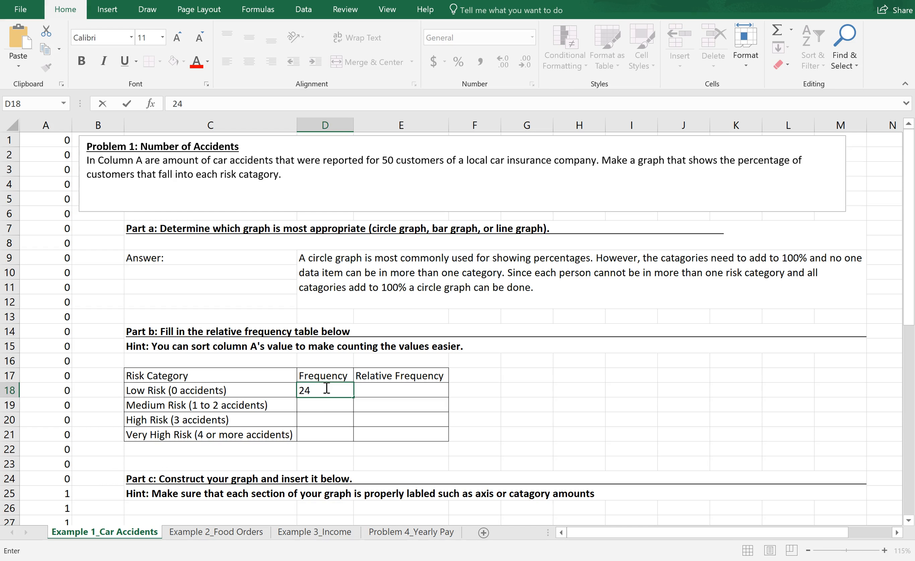
key(Return)
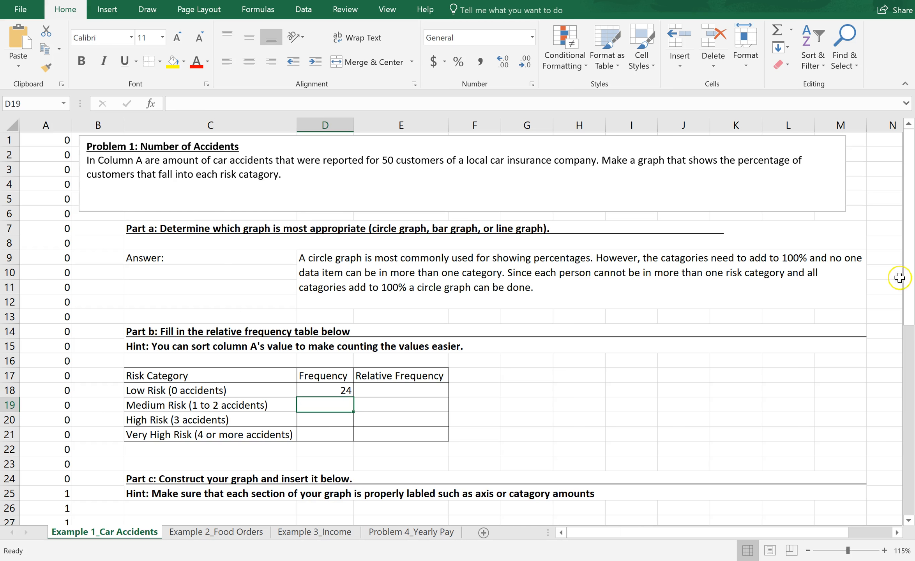
Step: Count the 1–2 accident values in column A and enter 20 as the Medium Risk frequency
drag(907, 283, 899, 444)
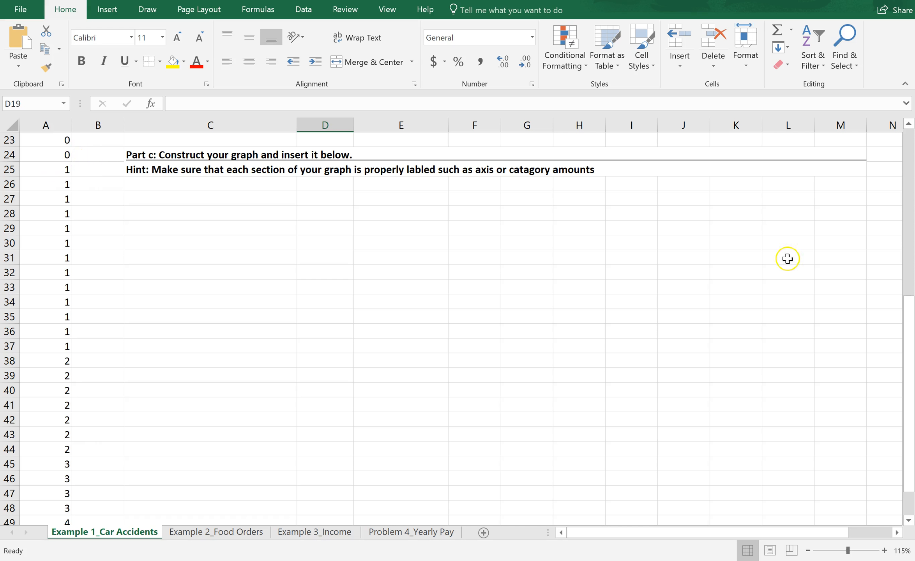
drag(907, 348, 907, 353)
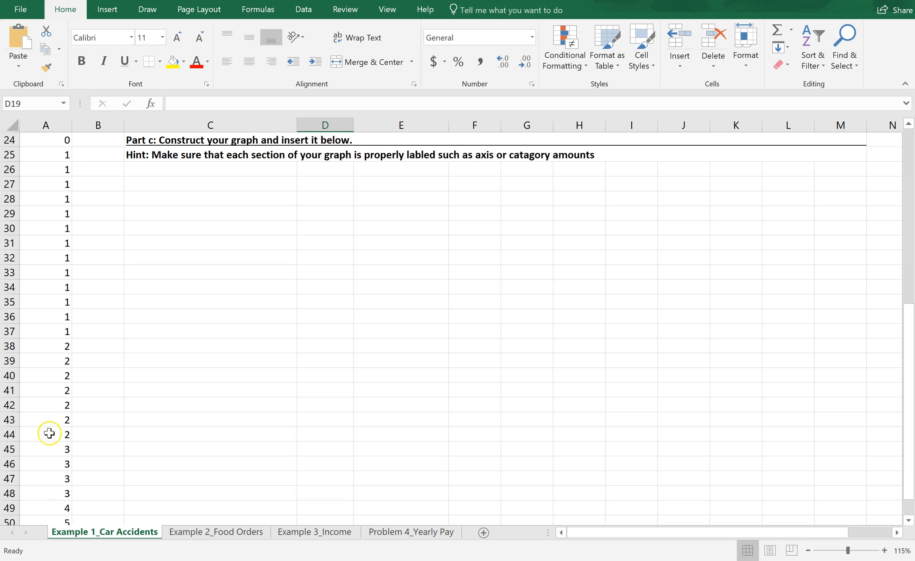
drag(909, 404, 899, 301)
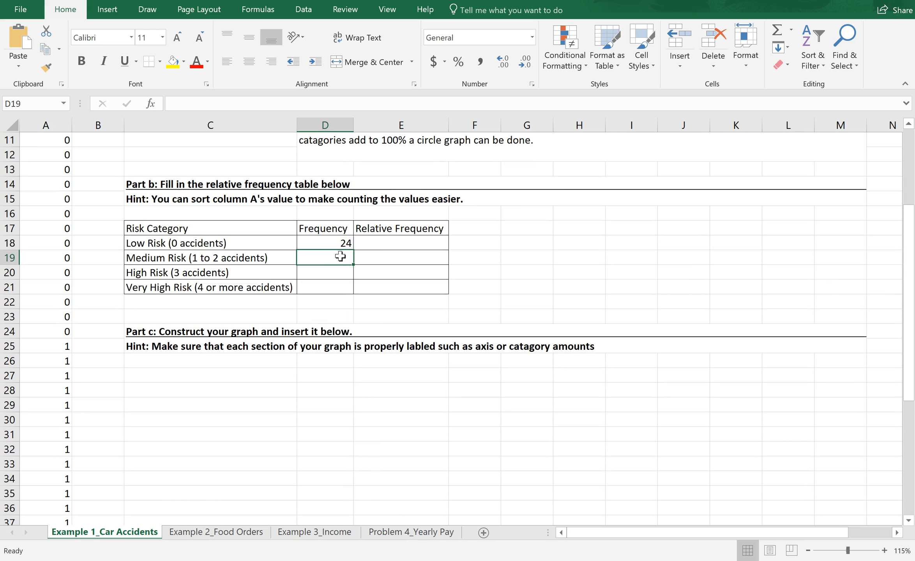
text(20)
key(Return)
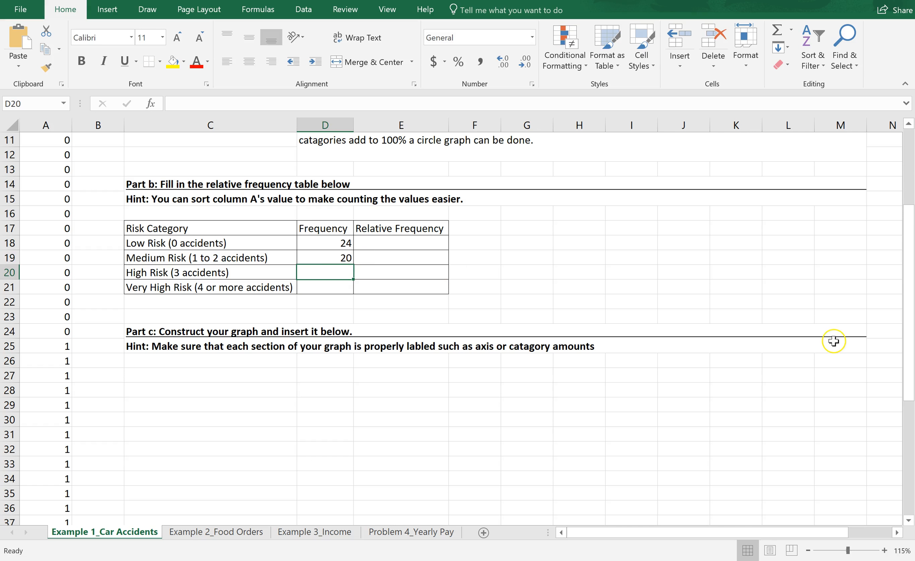
Step: Enter frequencies of 4 for High Risk and 2 for Very High Risk
drag(909, 356, 912, 470)
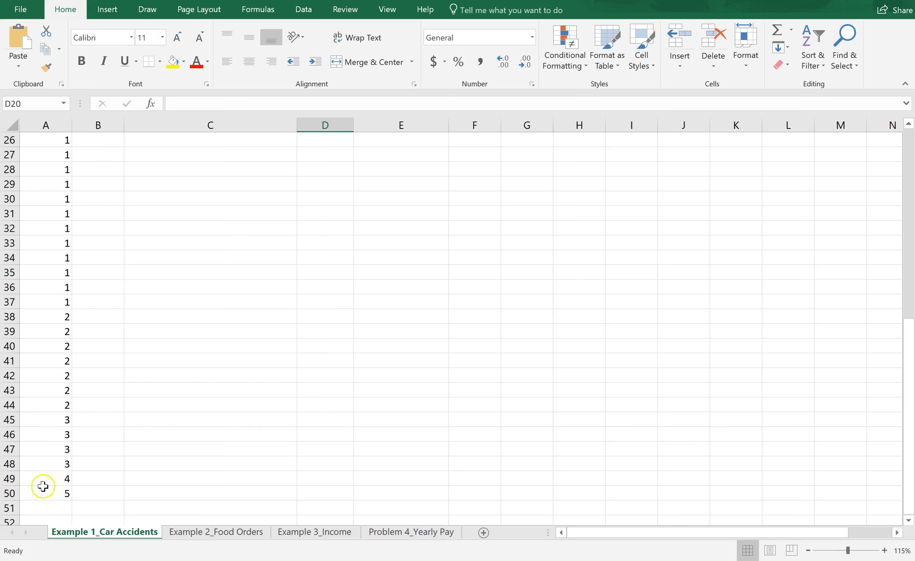
drag(909, 407, 901, 205)
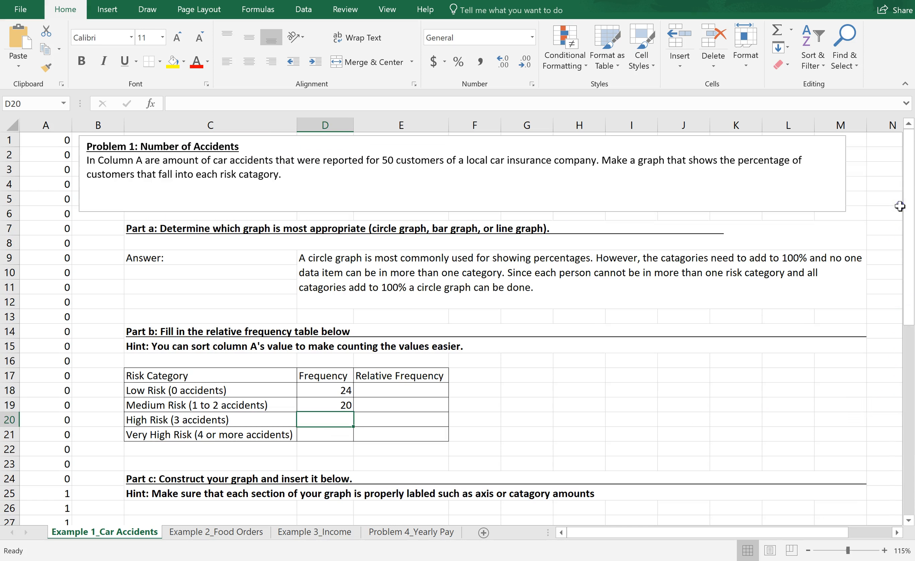
text(4)
key(Return)
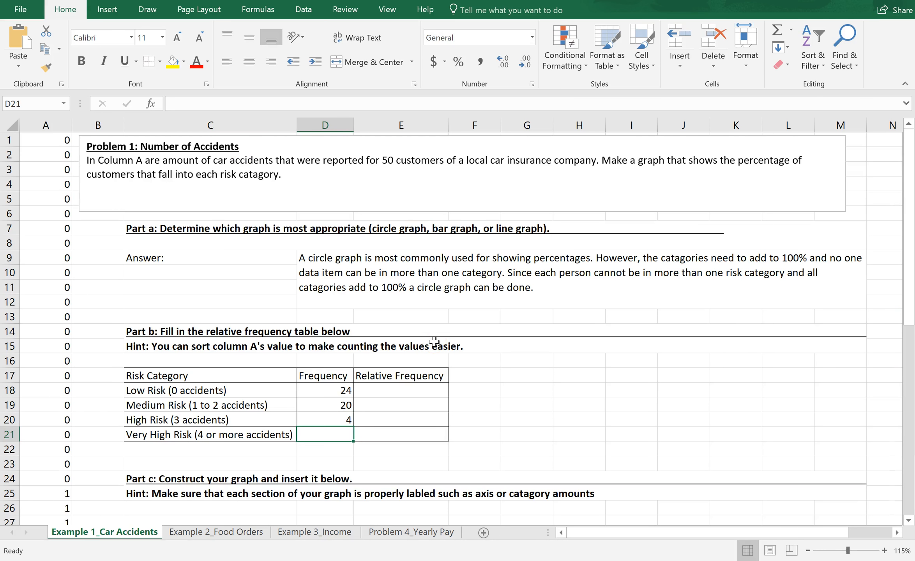
text(2)
key(Return)
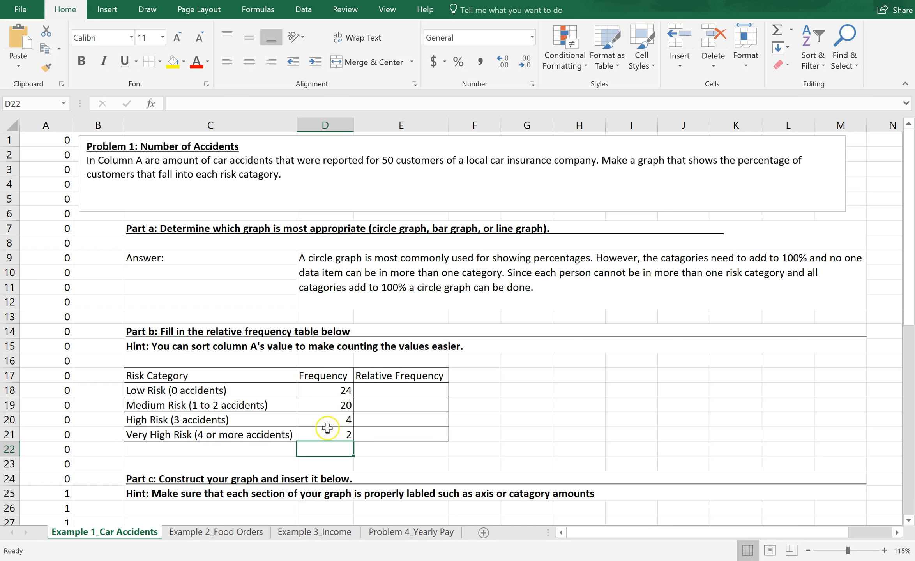
Step: Enter the formula =24/50 as Low Risk's relative frequency in E18
click(382, 388)
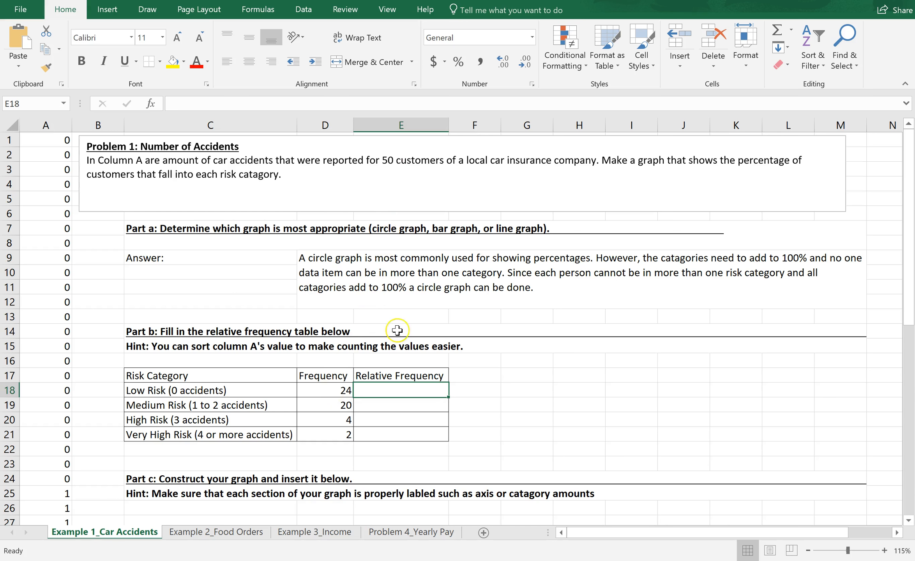
click(382, 391)
text(=)
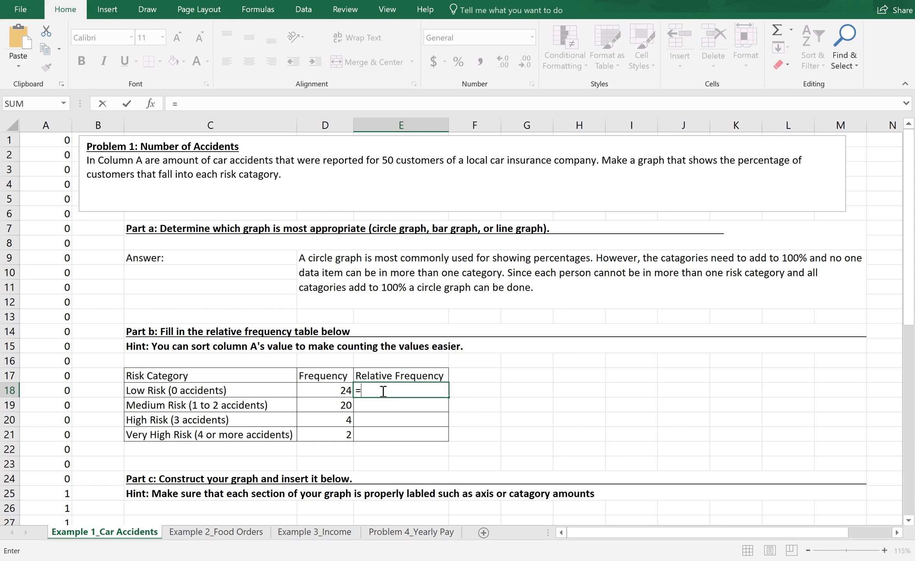
text(24/50)
click(419, 388)
key(Return)
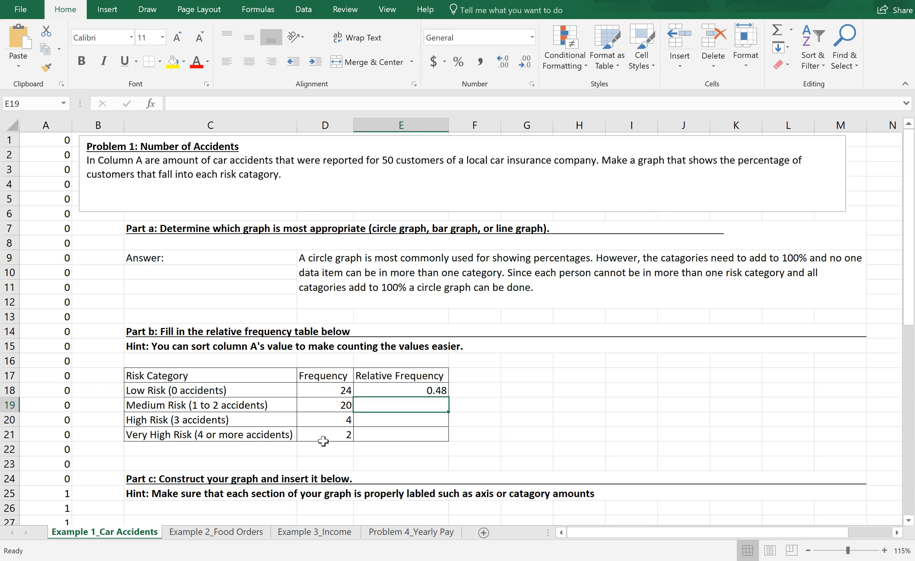
Step: Edit Low Risk's relative frequency formula to =D18/50, referencing the frequency cell
click(387, 389)
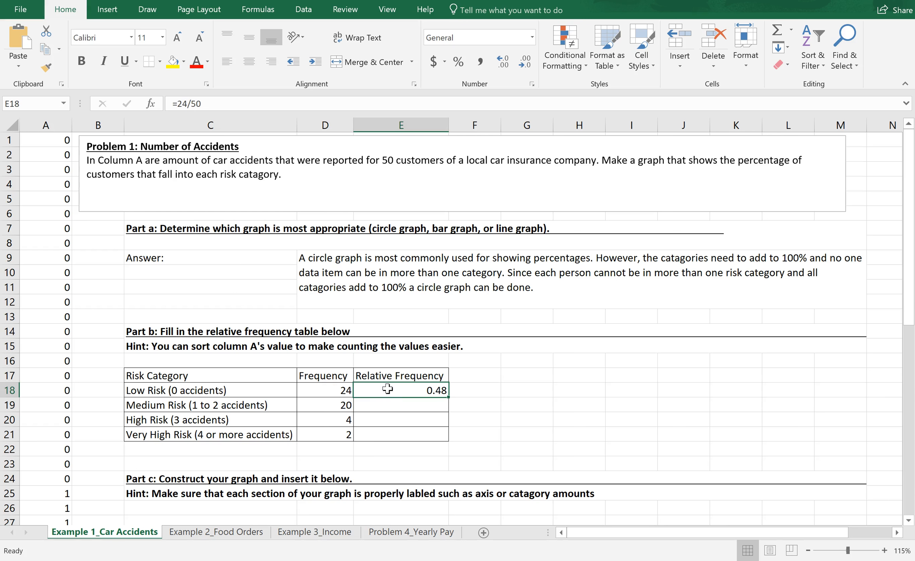
double_click(387, 389)
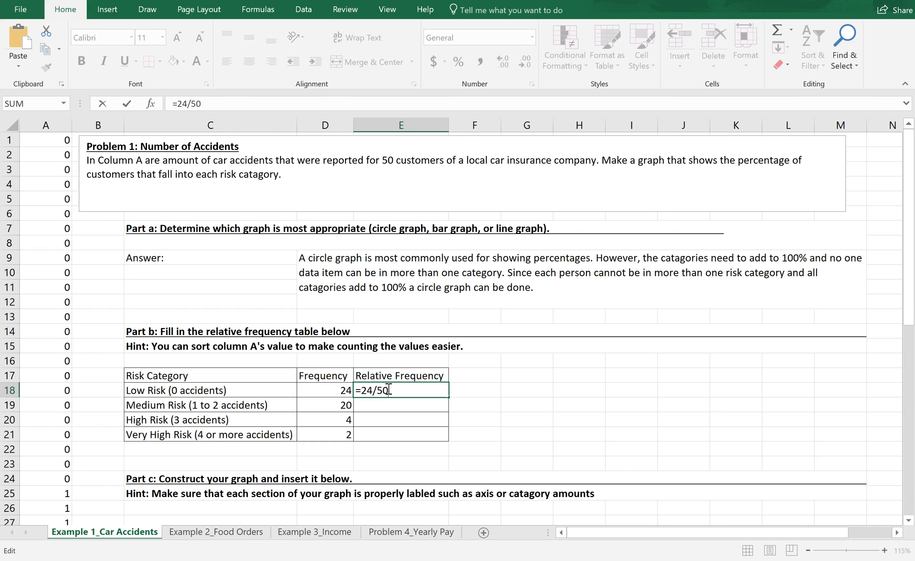
click(373, 391)
key(BackSpace)
key(BackSpace)
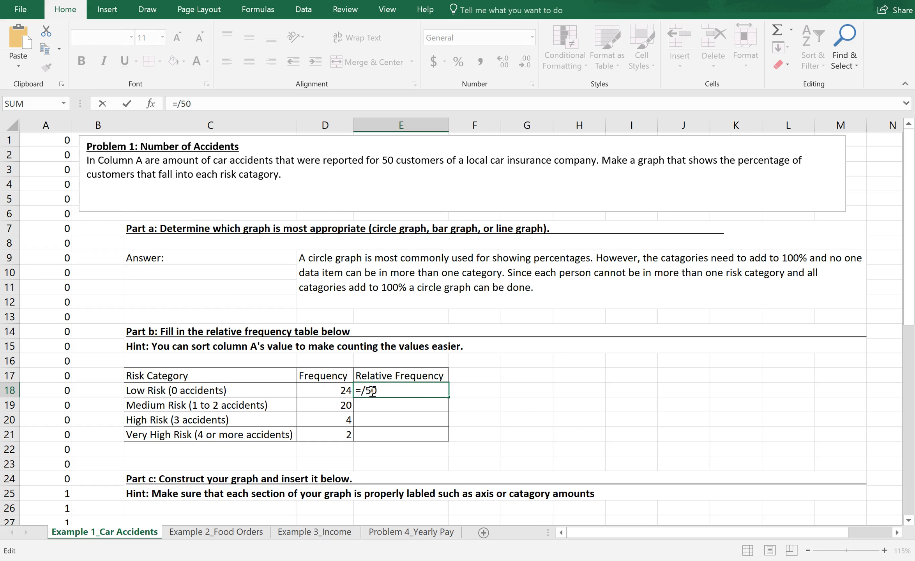
click(338, 390)
click(338, 390)
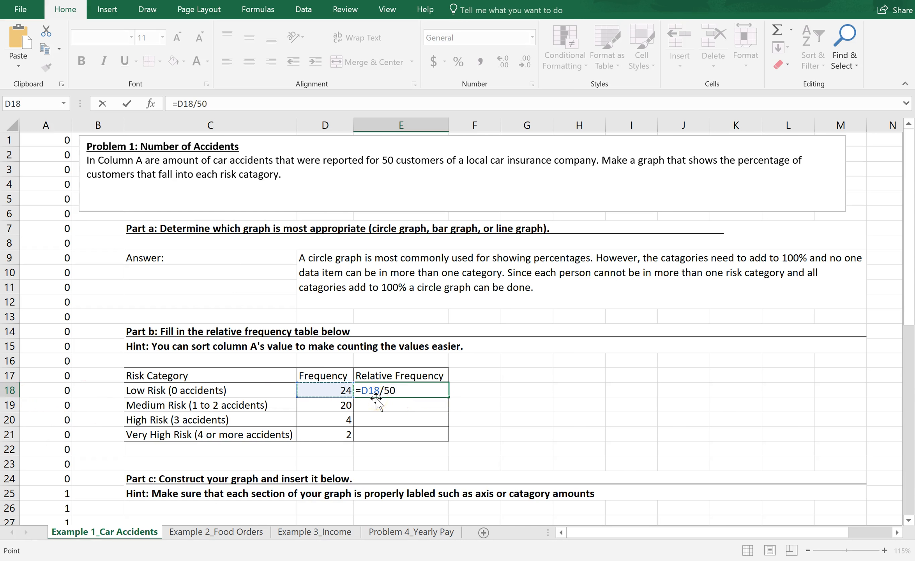
key(Return)
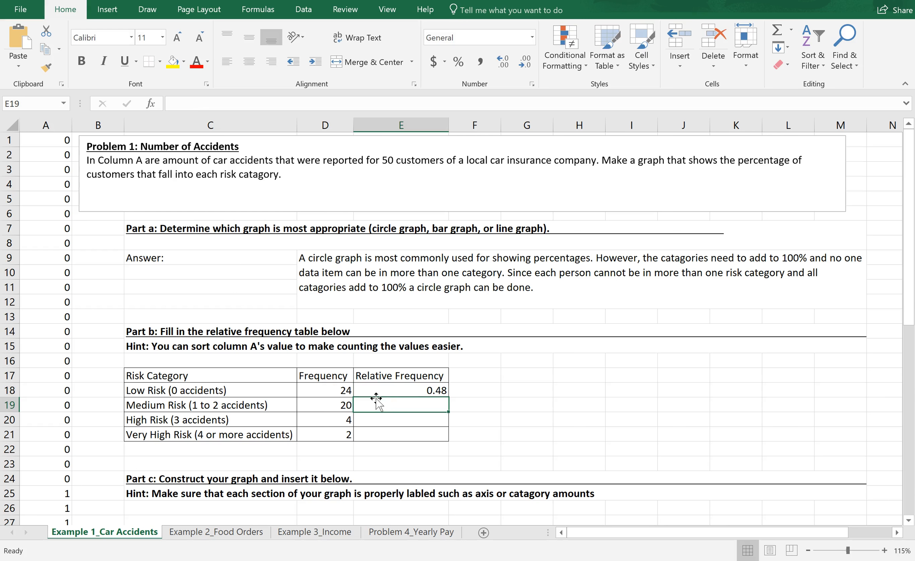
Step: Change the Low Risk frequency to 25 to test the linked relative frequency
click(337, 390)
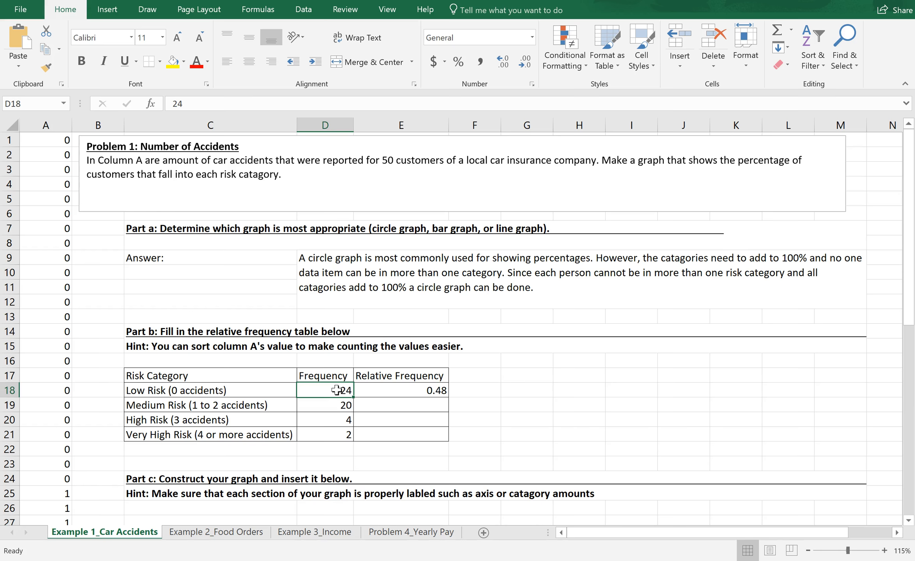
text(25)
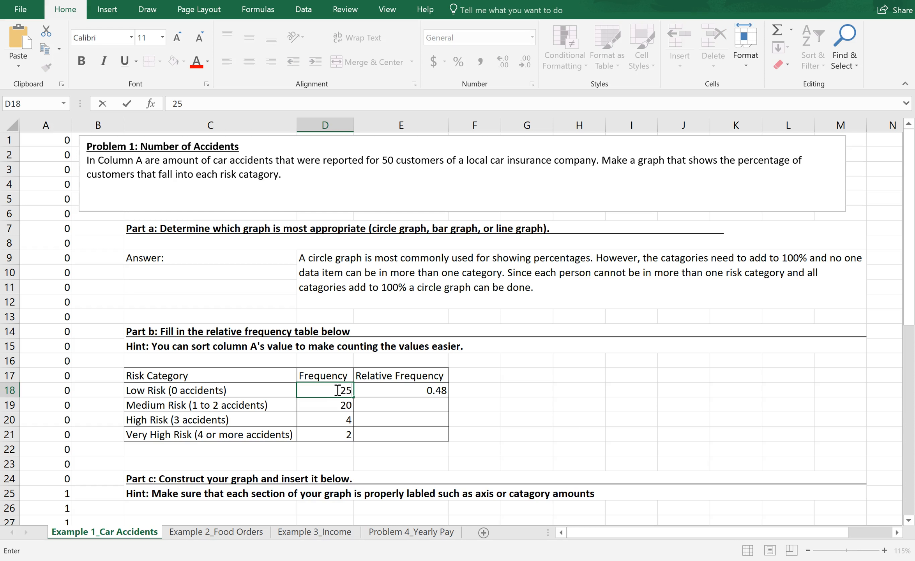
key(Return)
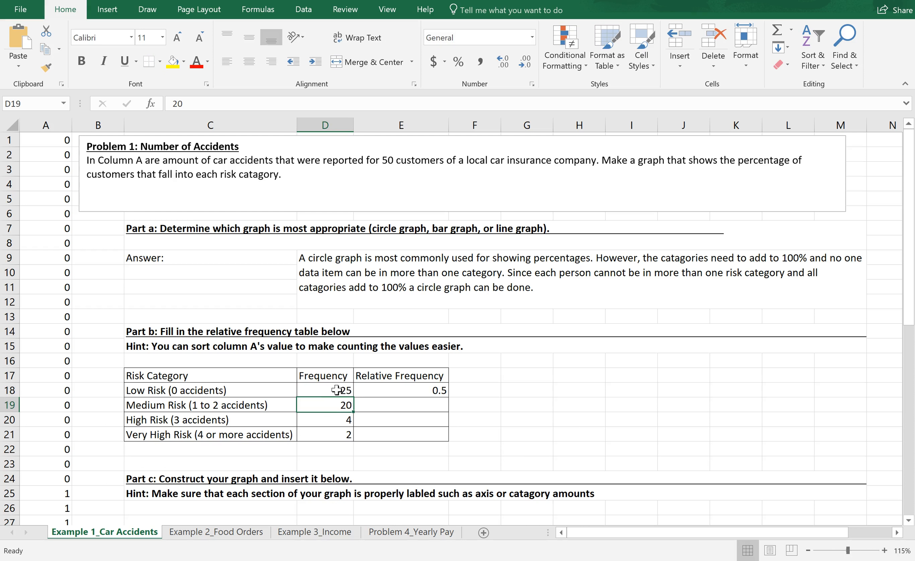
click(391, 395)
click(346, 388)
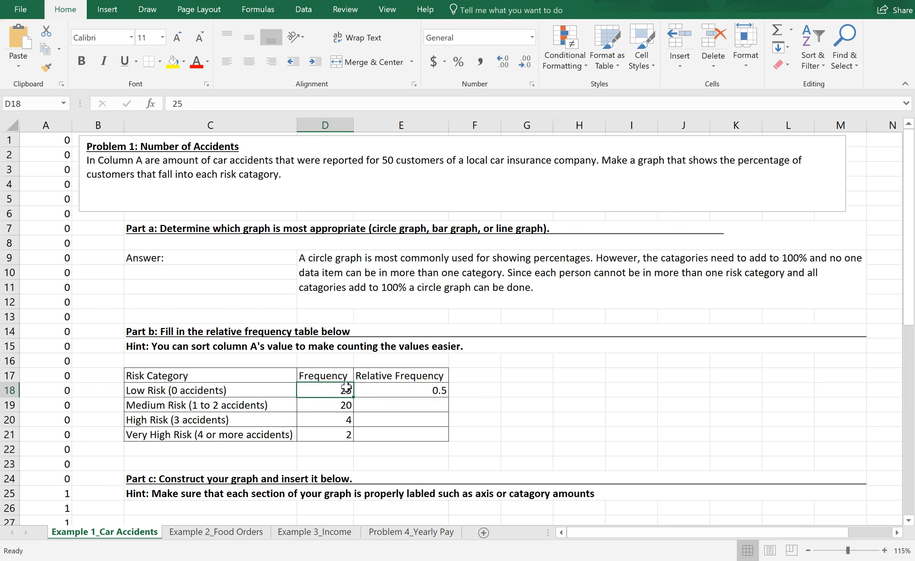
Step: Set the Low Risk frequency back to 24
text(24)
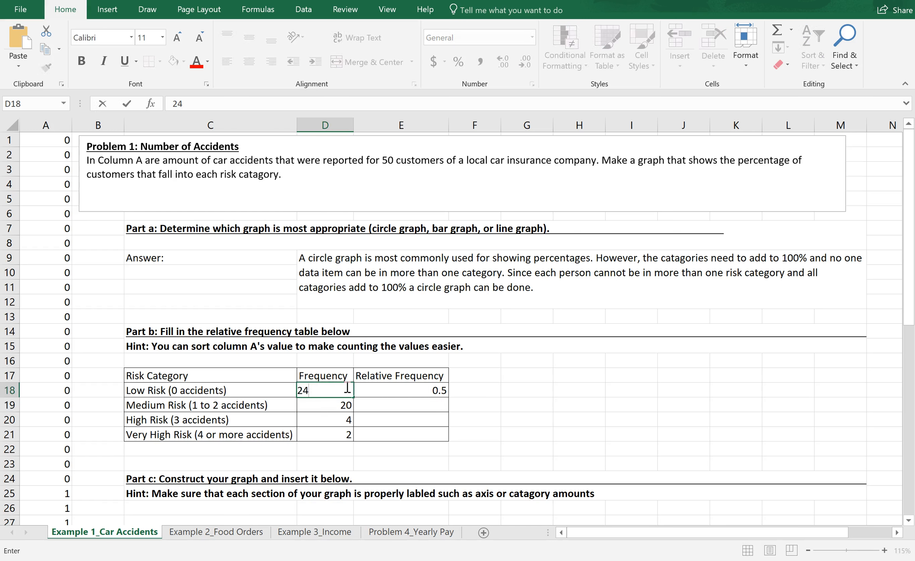
key(Return)
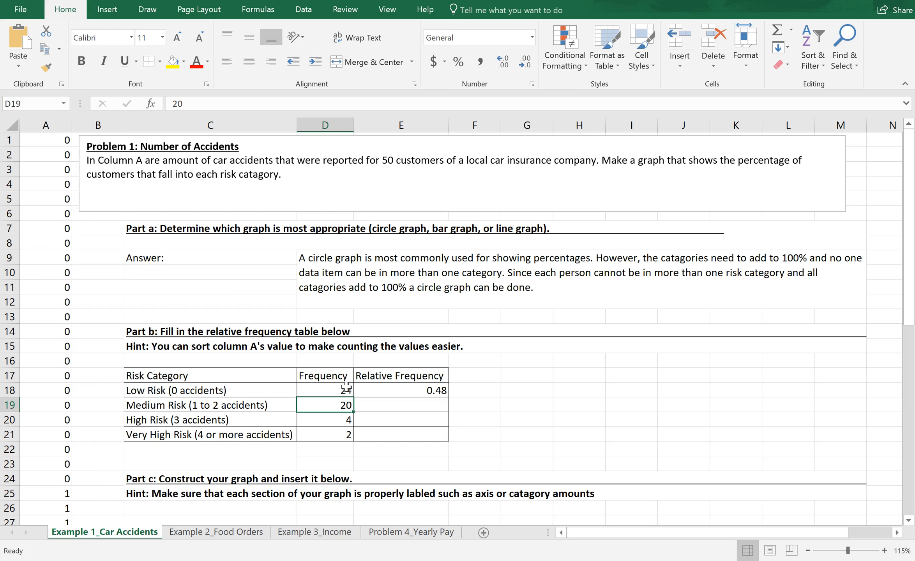
Step: Fill Low Risk's relative frequency formula down through the Very High Risk row
click(373, 391)
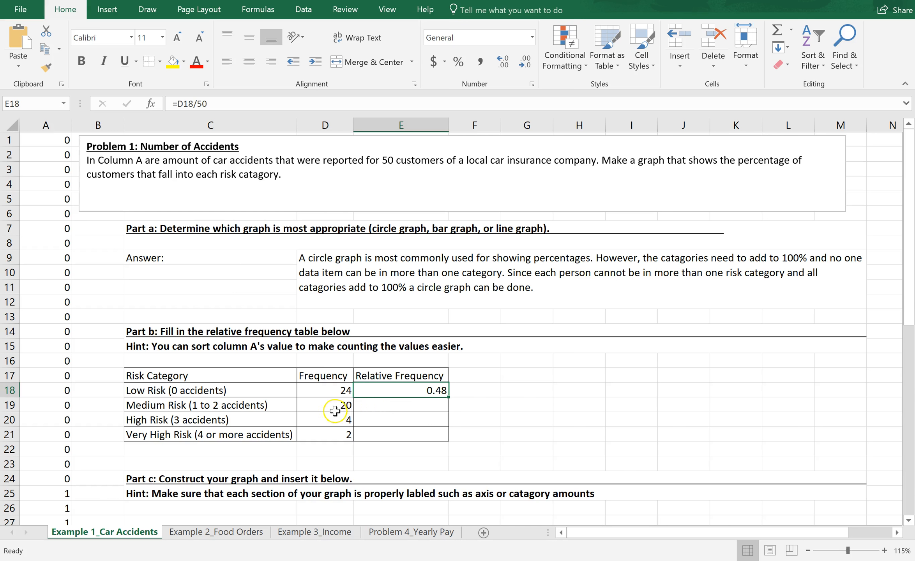
click(389, 389)
drag(449, 396, 448, 443)
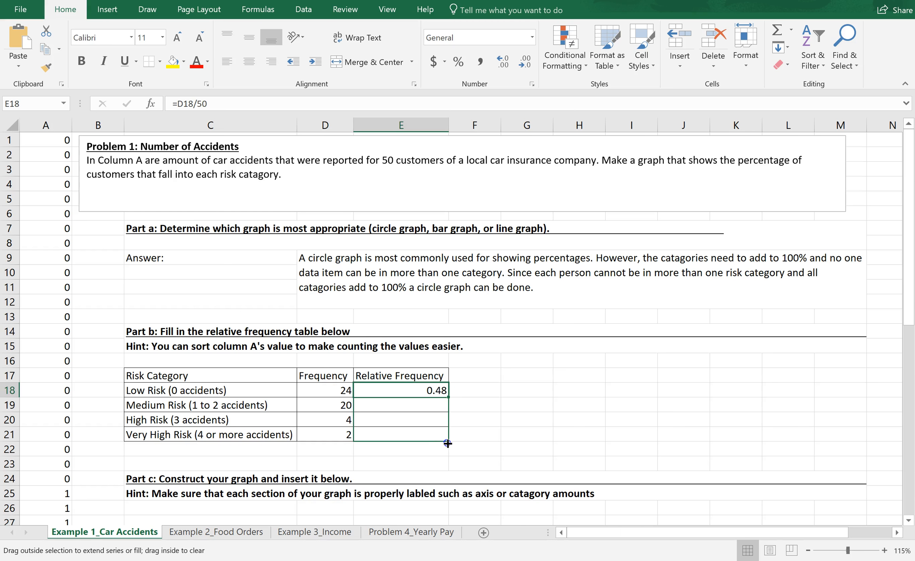
drag(448, 444, 447, 443)
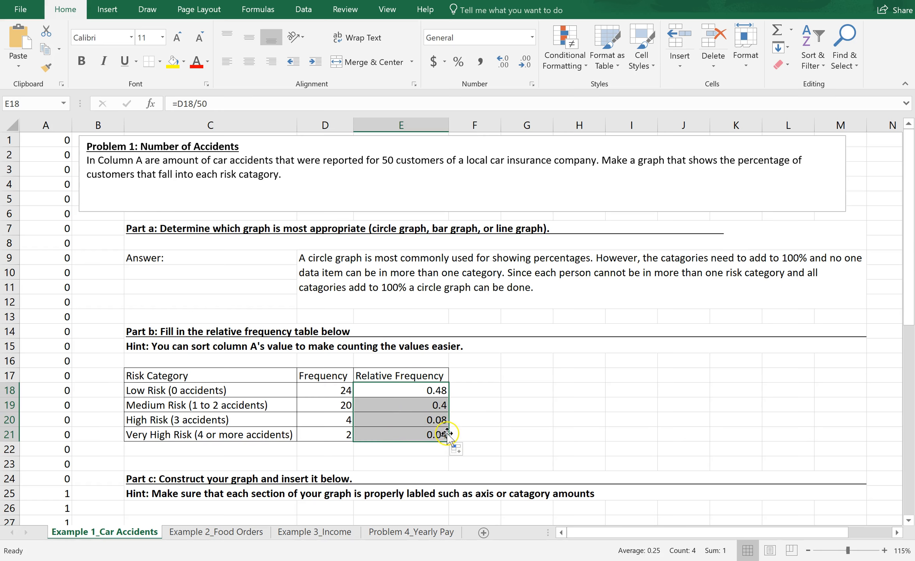
Step: Inspect the copied formula in the Very High Risk relative frequency cell
click(469, 433)
double_click(429, 434)
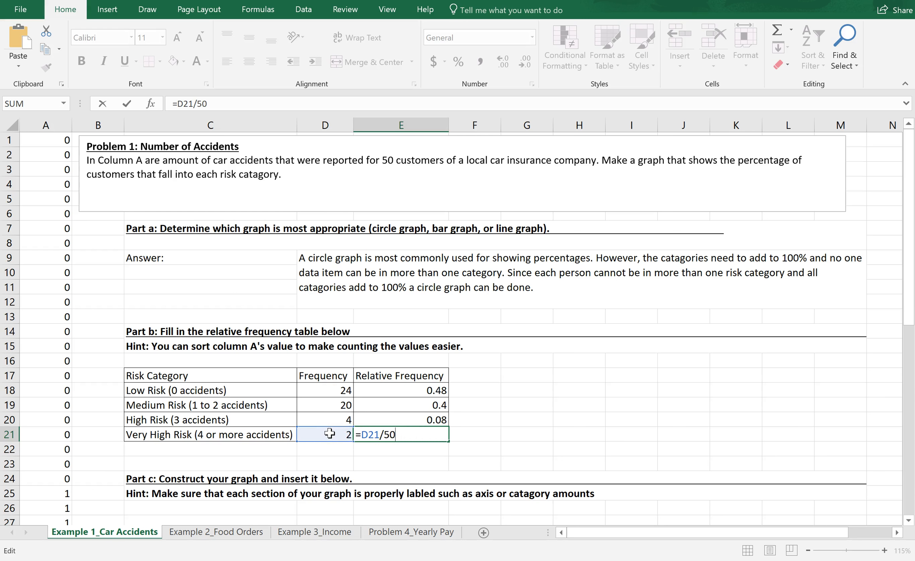
key(Return)
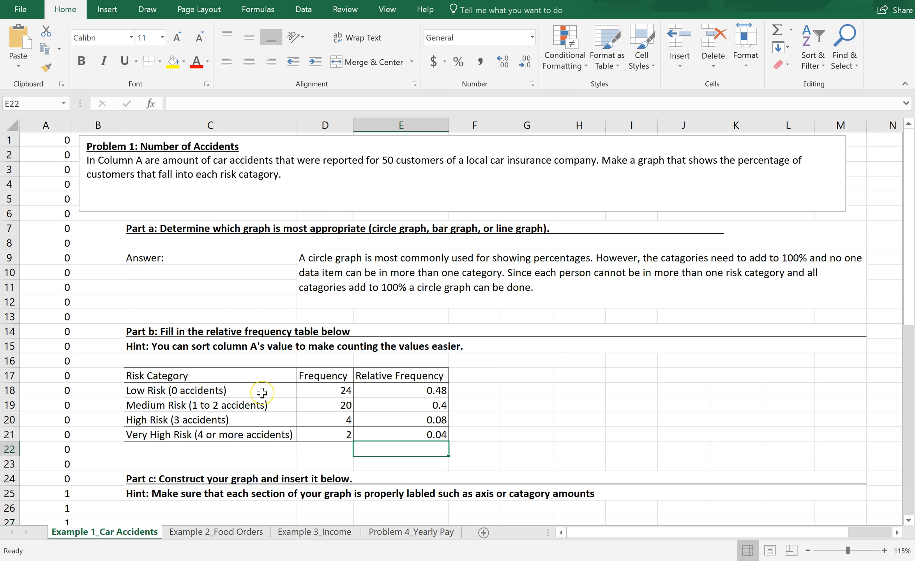
Step: Select the risk categories with their frequencies and relative frequencies and insert a 2-D pie chart
click(229, 390)
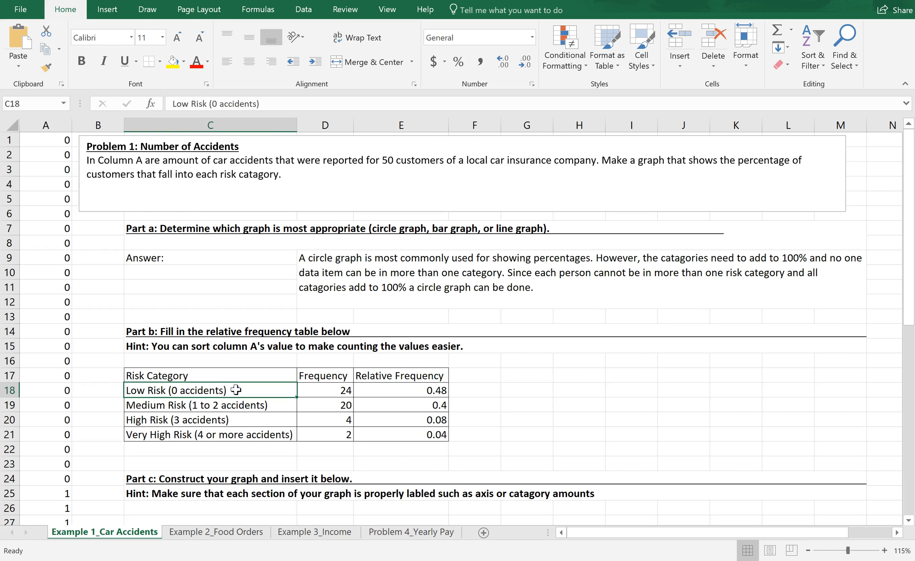
drag(241, 392, 372, 439)
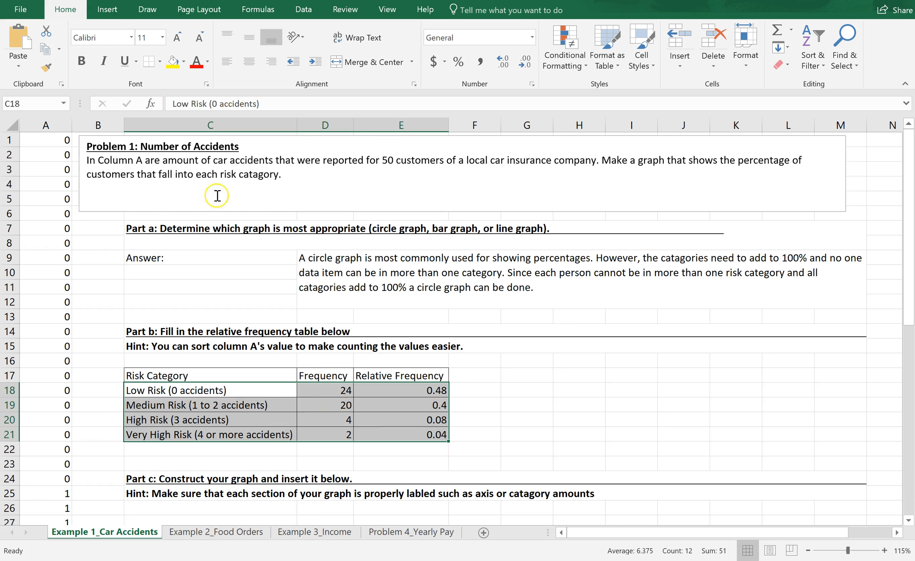
click(113, 17)
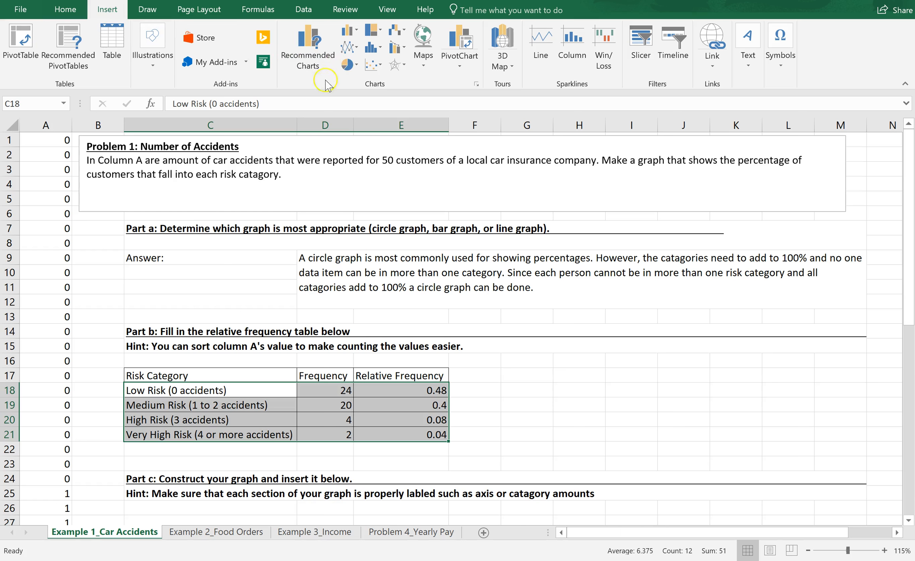
click(356, 67)
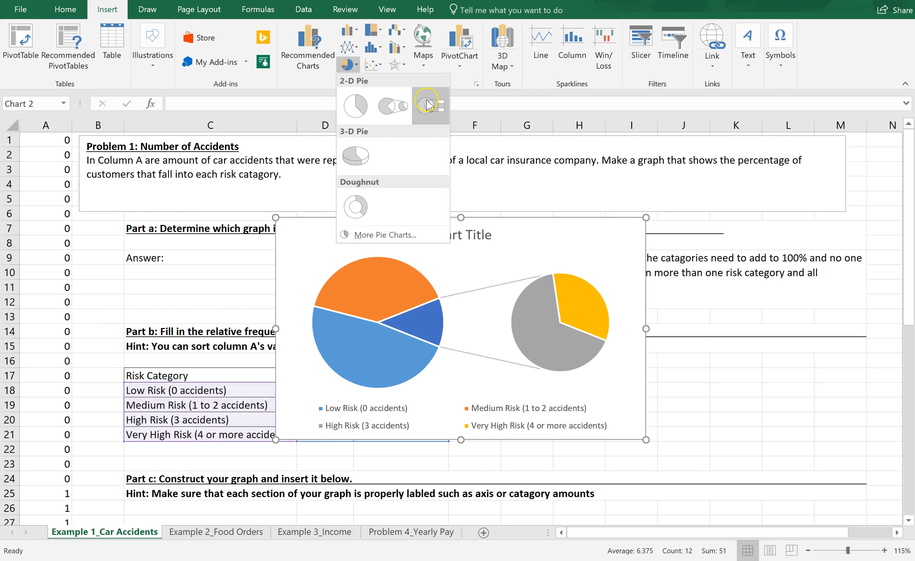
click(362, 115)
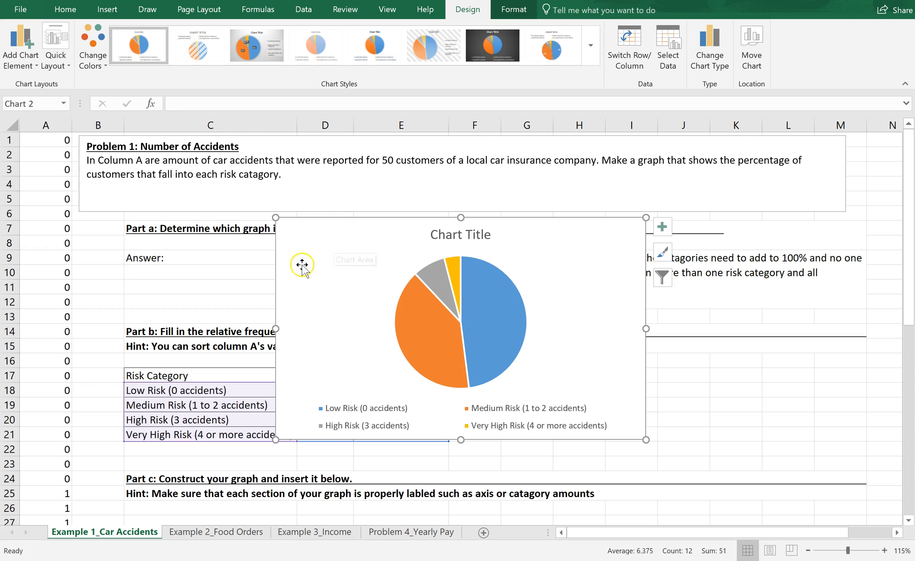
Step: Move the pie chart below the Part c heading
drag(317, 255, 203, 534)
drag(190, 509, 198, 455)
drag(908, 287, 901, 393)
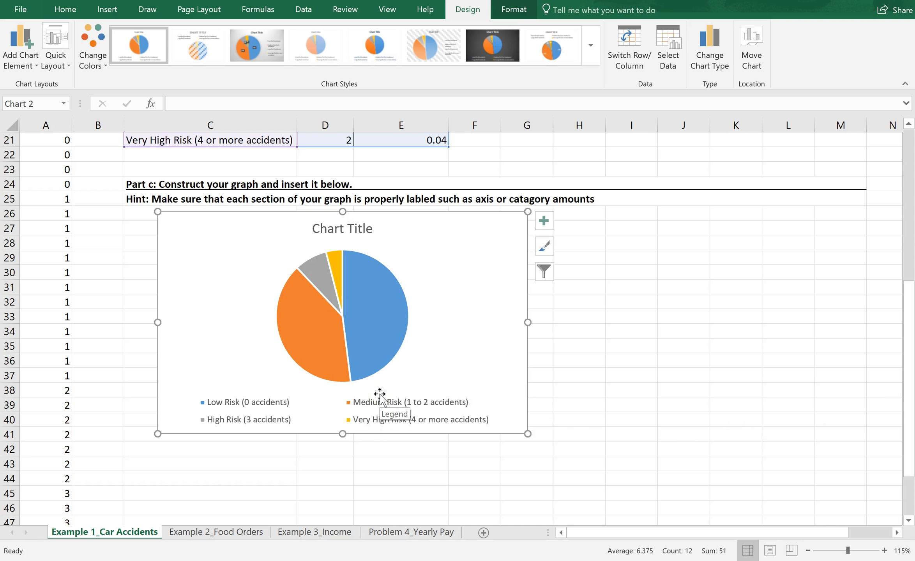
Step: Add data labels to the pie chart and open their full formatting options
click(312, 418)
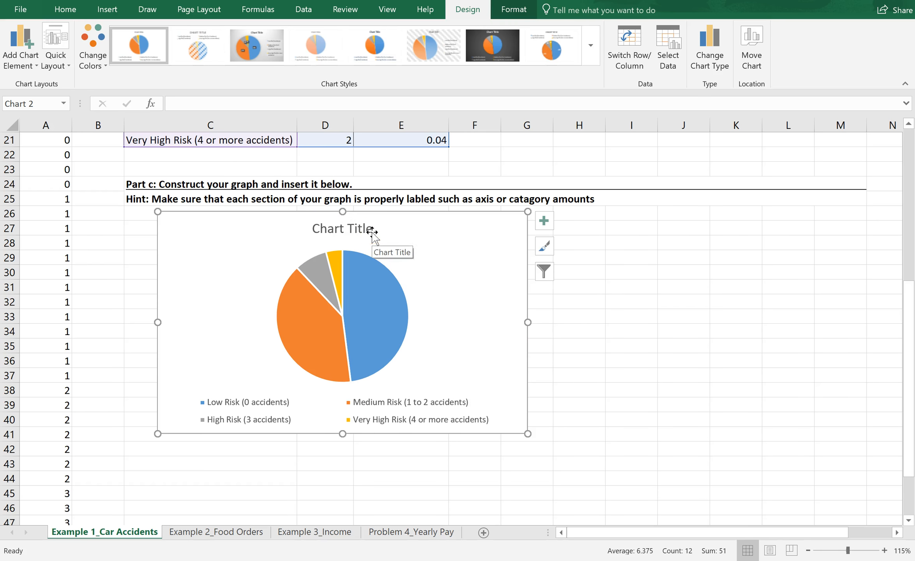
click(544, 222)
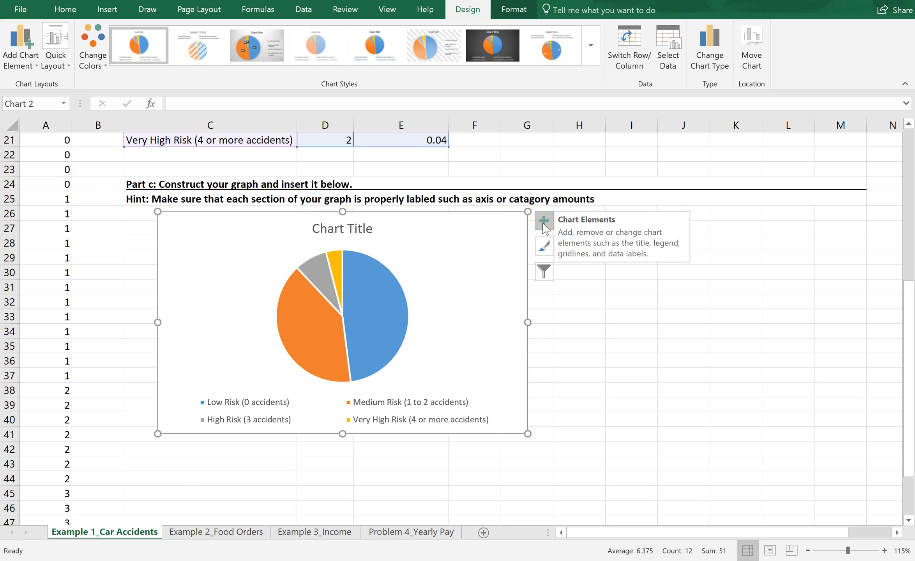
click(545, 227)
click(588, 258)
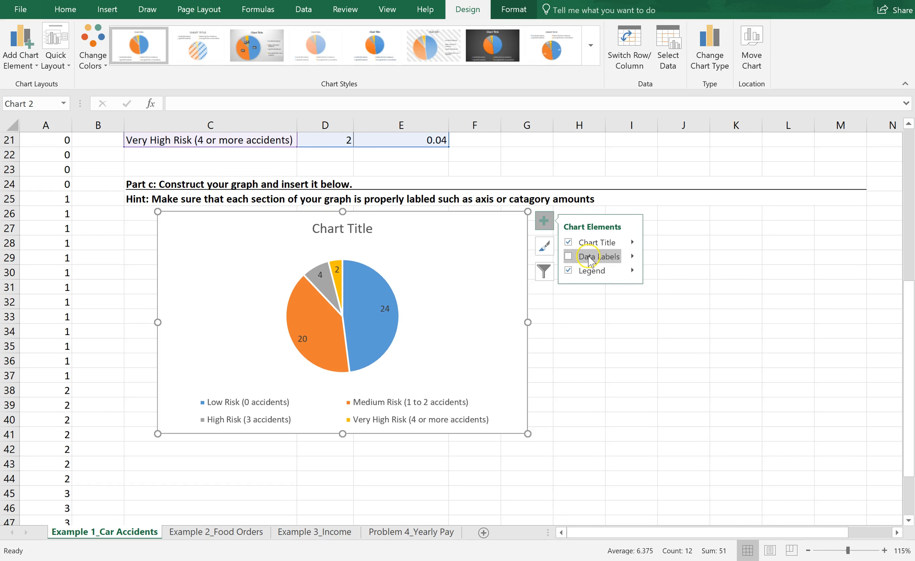
click(593, 257)
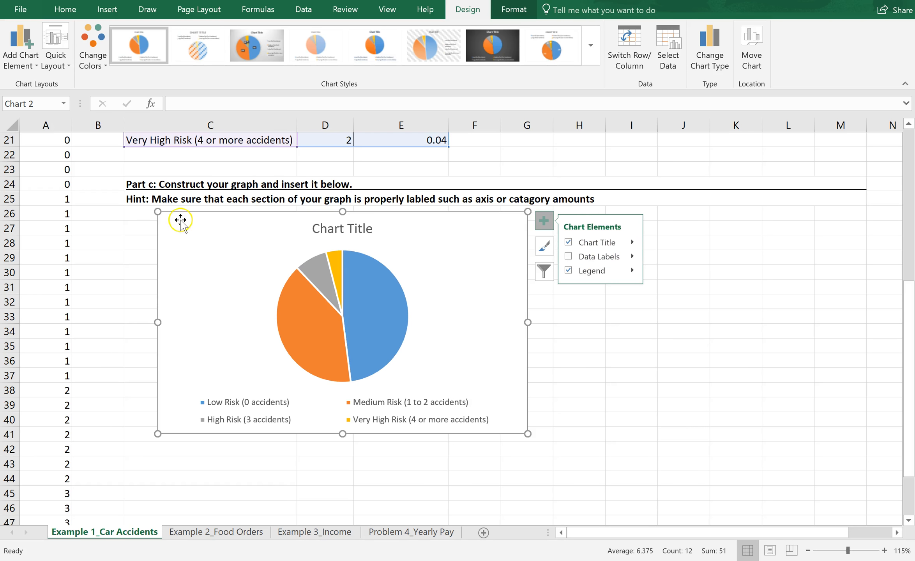
click(28, 70)
click(30, 71)
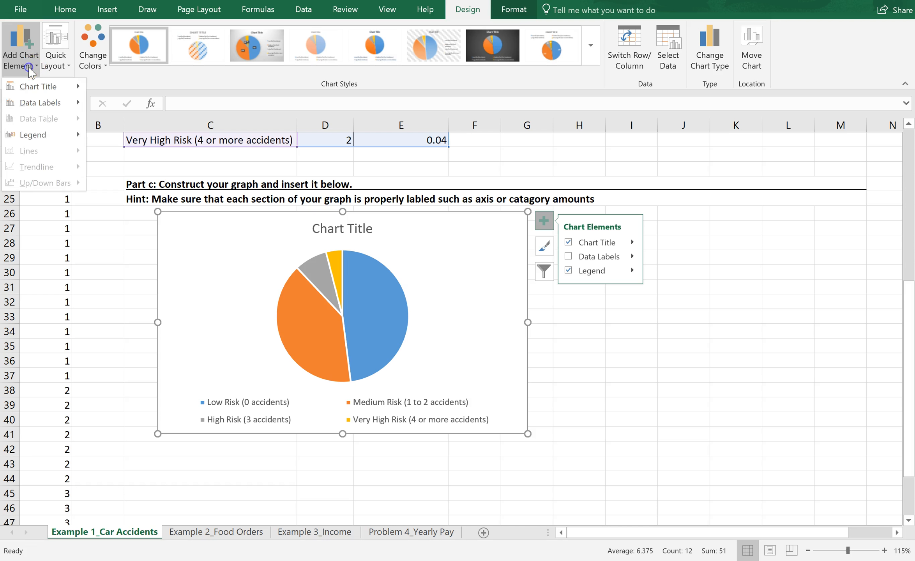
click(41, 103)
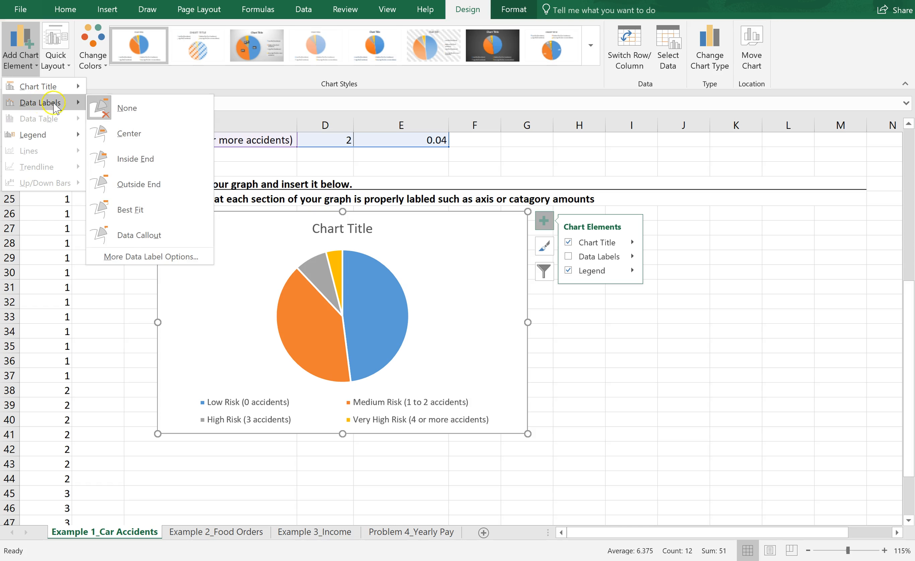
click(99, 189)
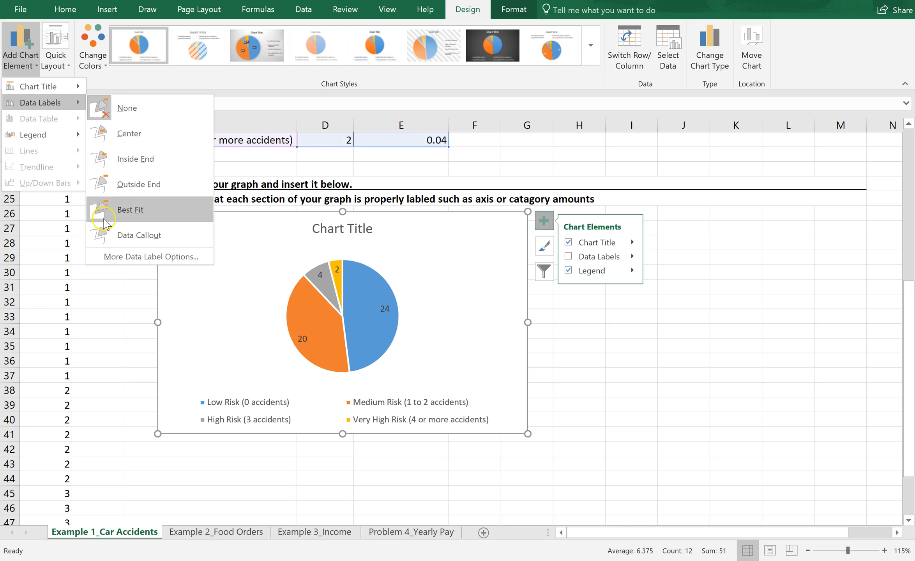
click(109, 255)
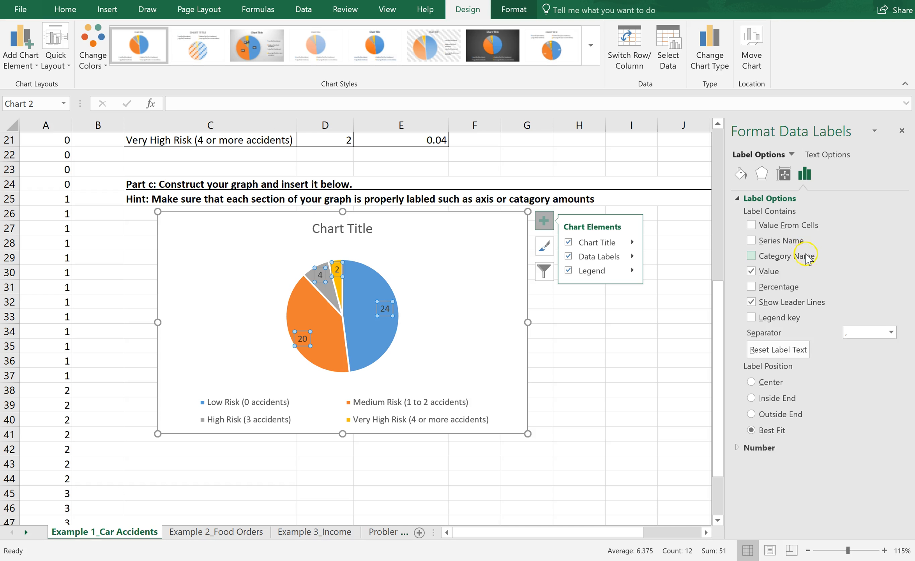
Step: Change the data labels to show Percentage instead of Value, keeping the Best Fit position
click(751, 271)
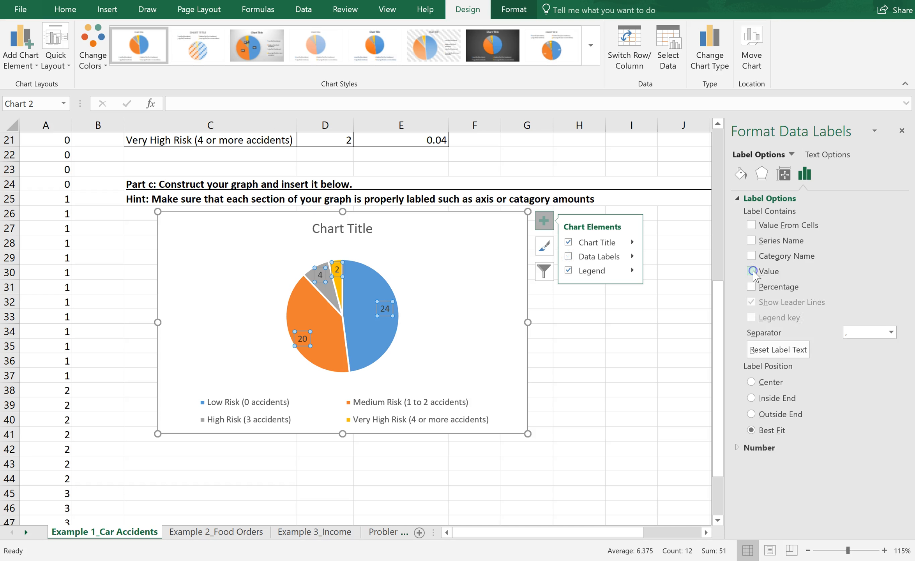
click(752, 288)
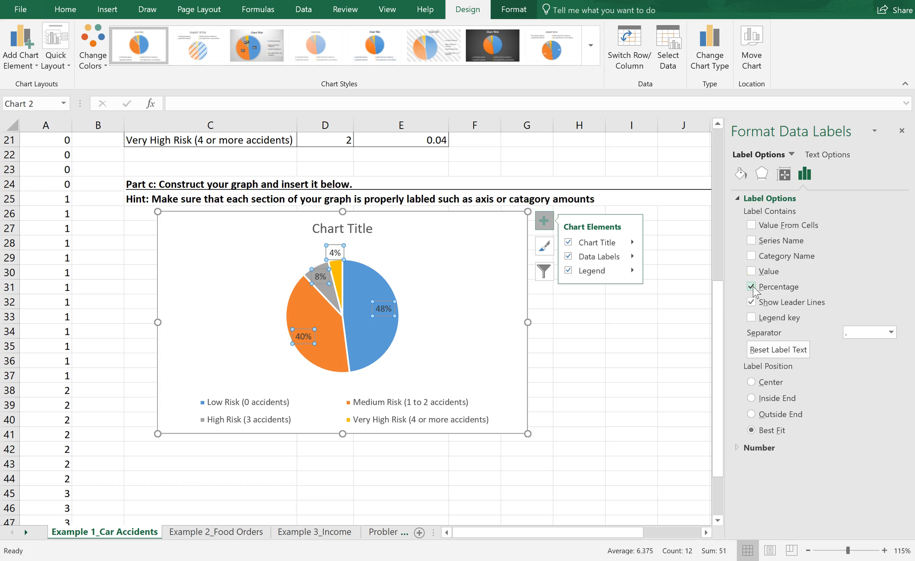
click(751, 382)
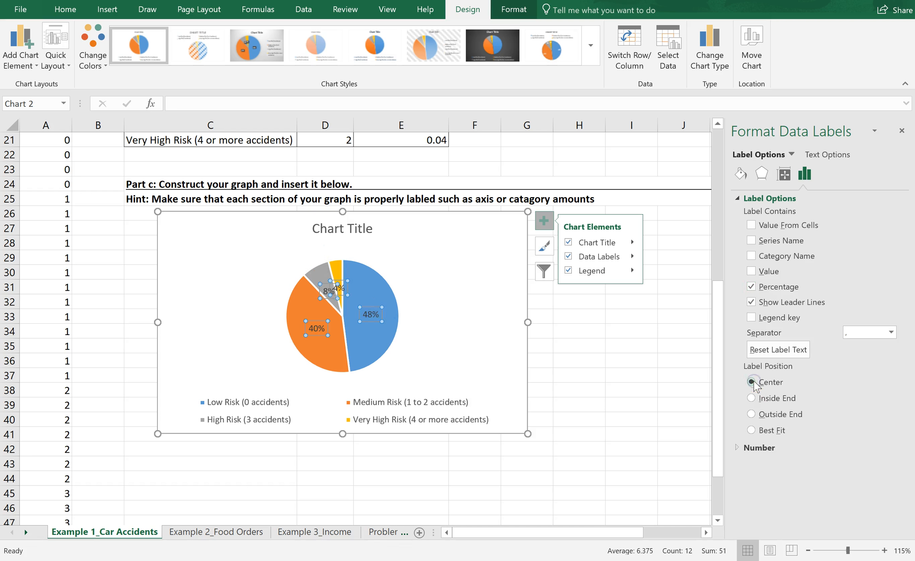
click(751, 397)
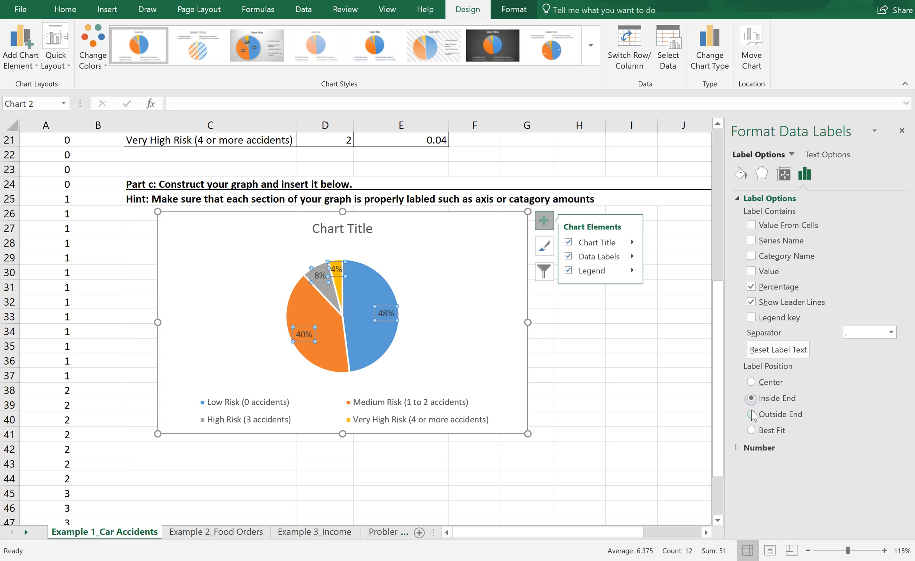
click(750, 416)
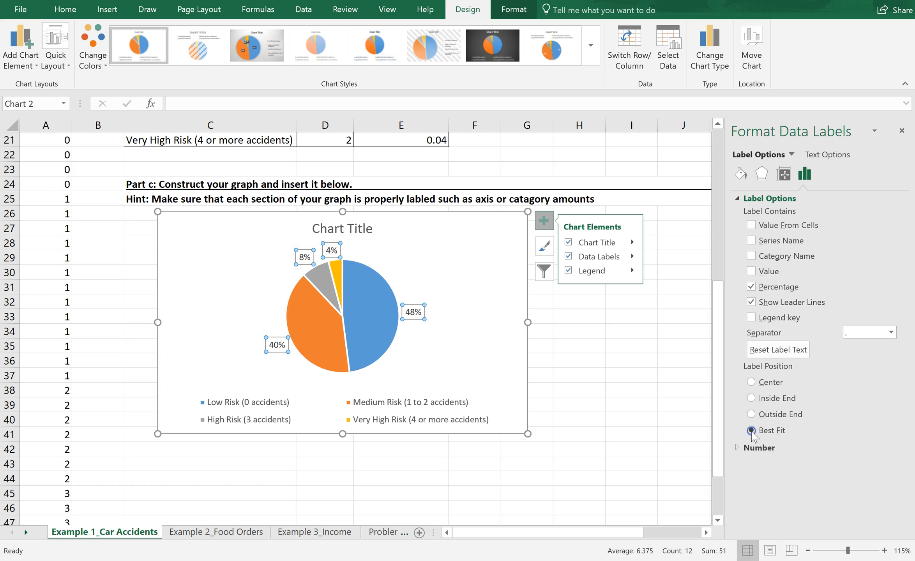
click(751, 430)
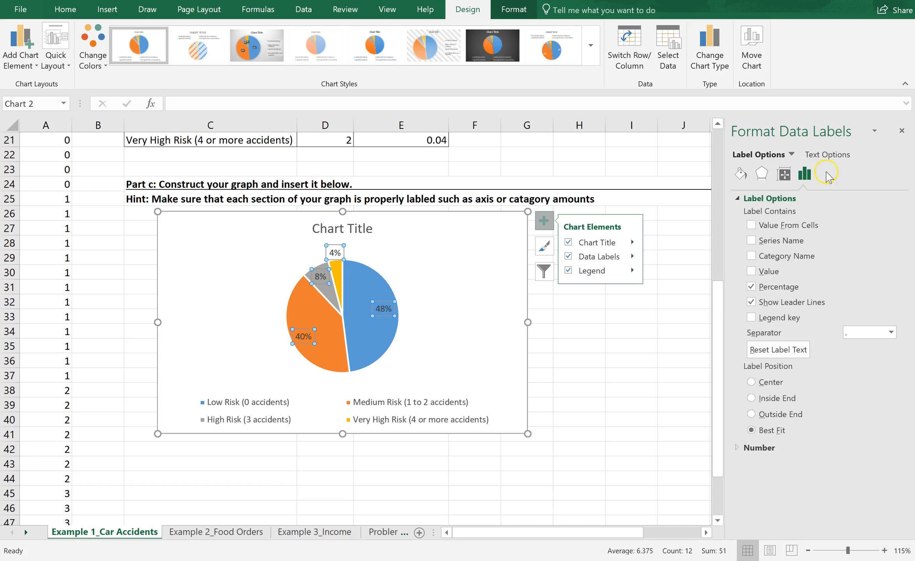
click(741, 174)
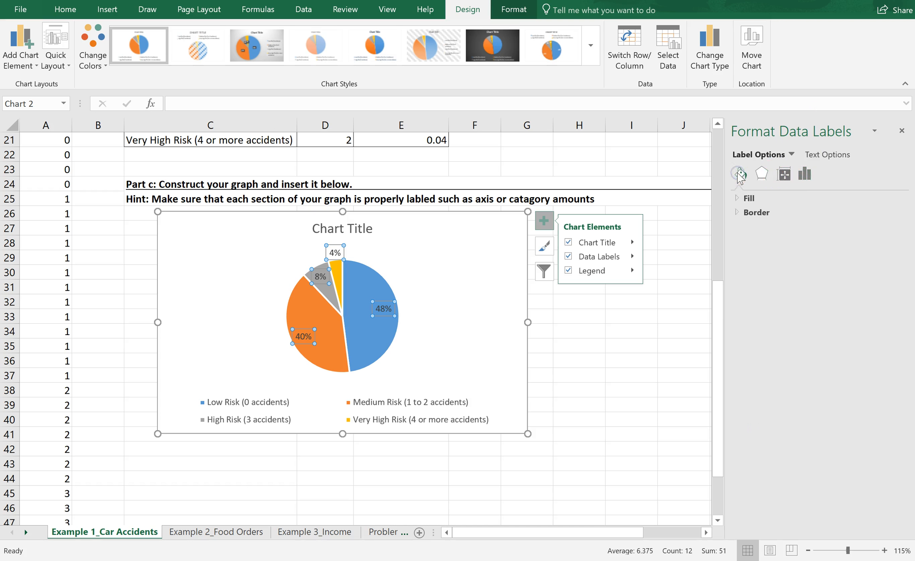
click(762, 174)
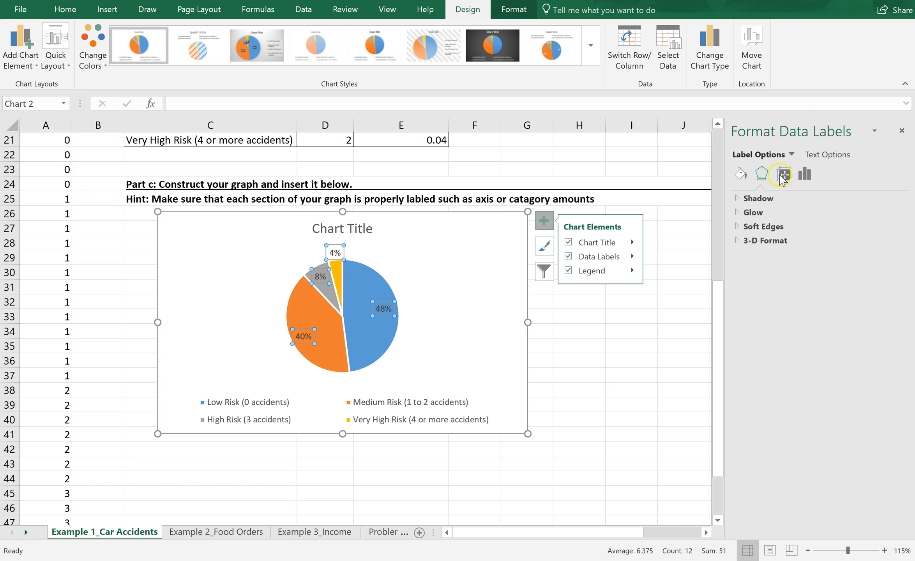
click(784, 175)
click(805, 175)
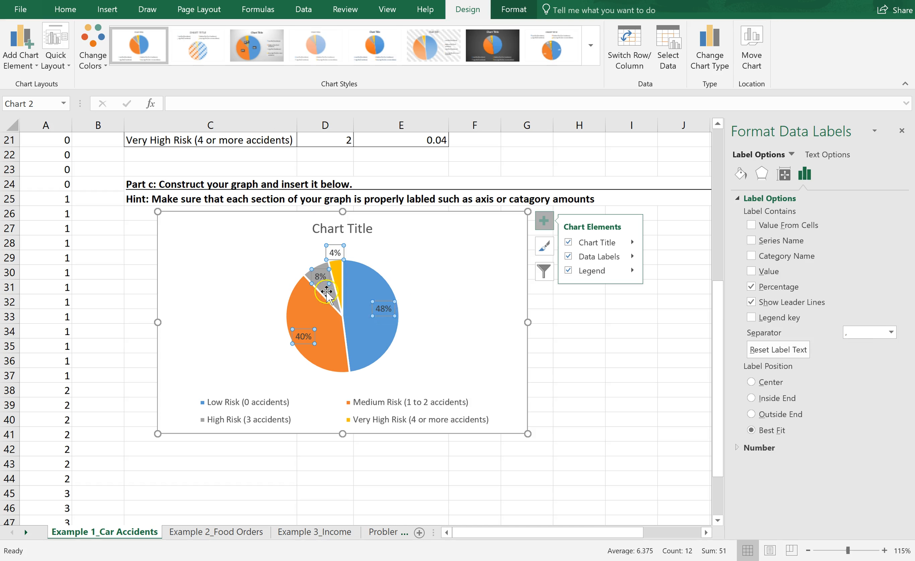
Step: Move the High Risk 8% label outside its slice
click(319, 276)
mouse_move(319, 275)
mouse_down()
mouse_move(296, 256)
mouse_move(307, 258)
mouse_up()
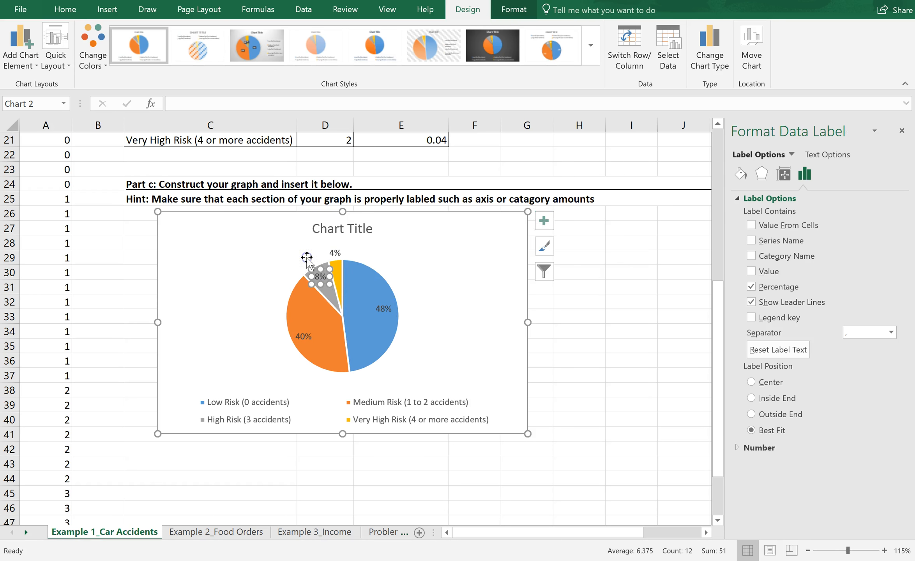
click(411, 268)
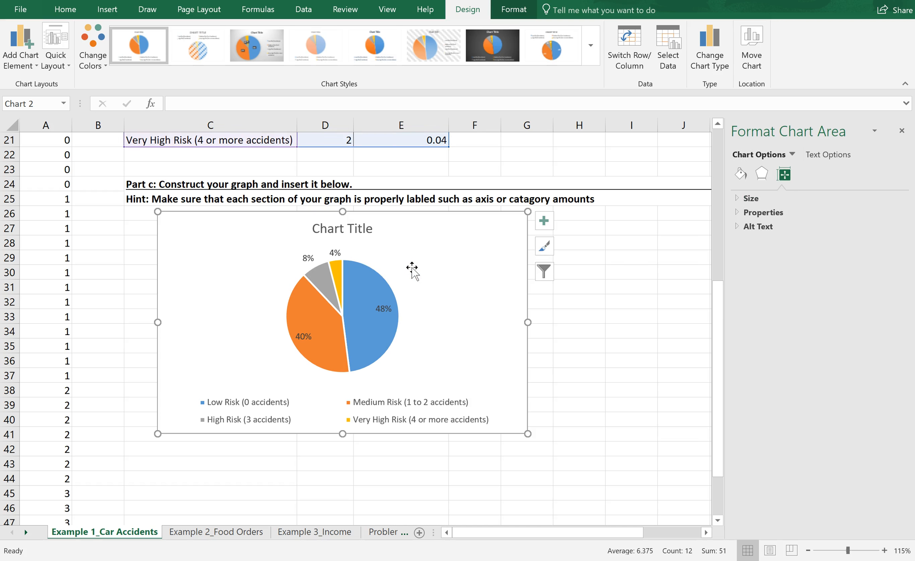
Step: Replace the chart title with "Percentage of Car Insurance Customers in Each Risk Catagory"
click(361, 228)
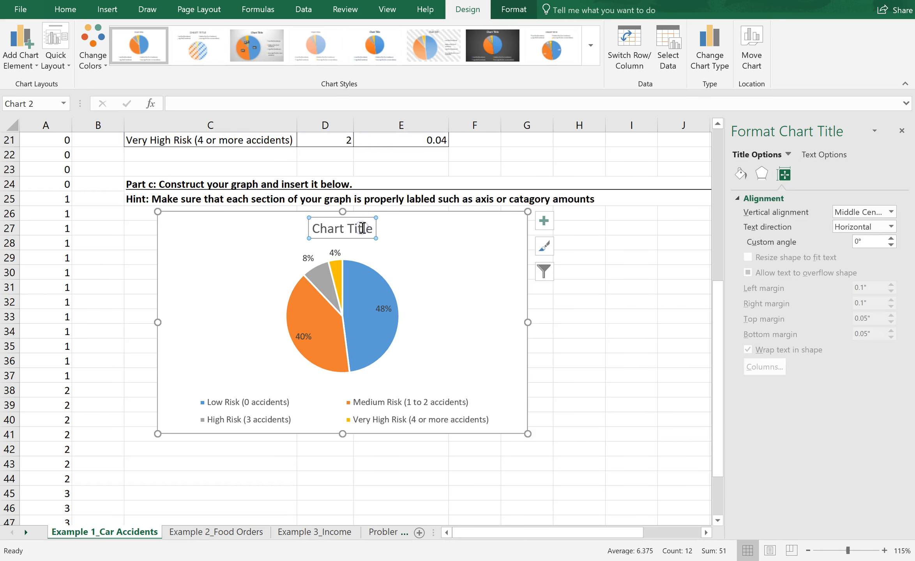
key(super+s)
click(356, 229)
triple_click(356, 229)
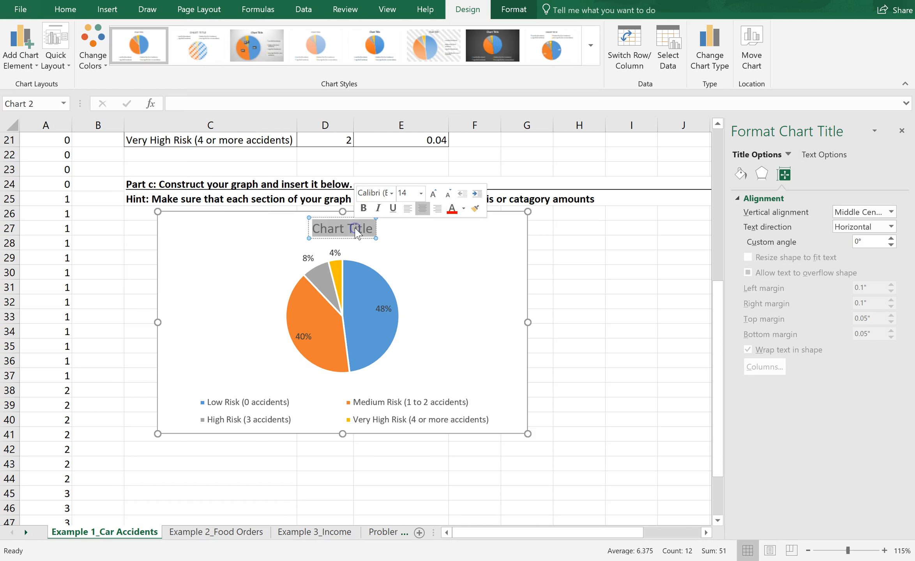
key(BackSpace)
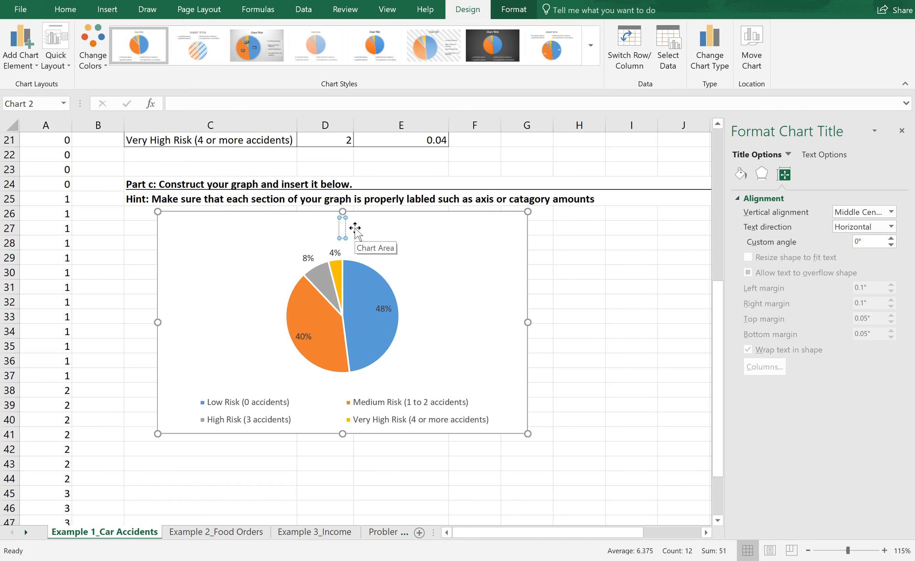
text(Percentage of Car Insurance Customers)
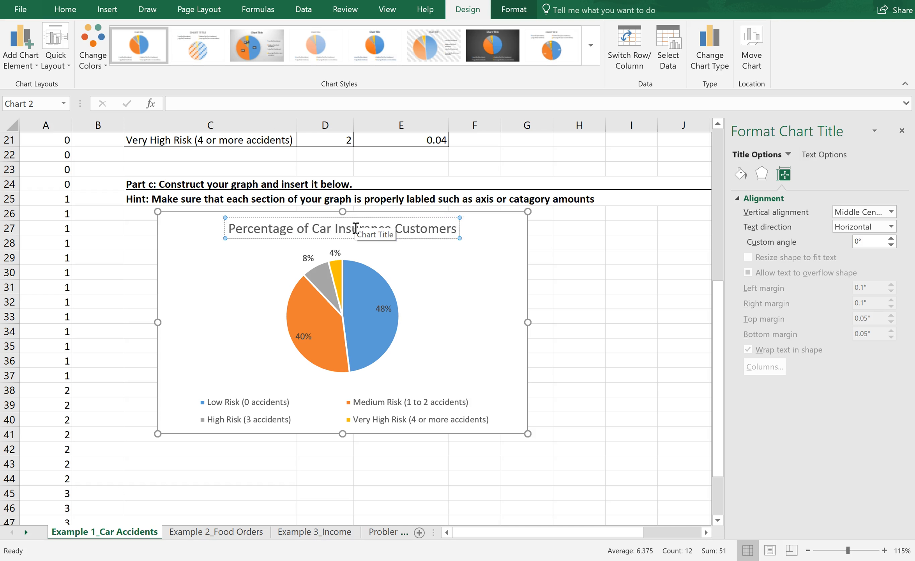
text( in Each)
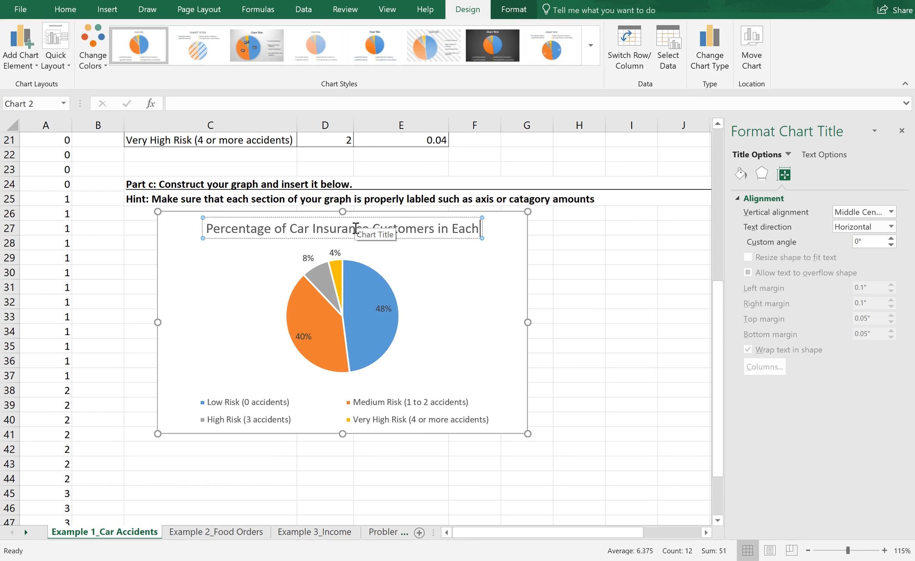
text( Risk Catagory)
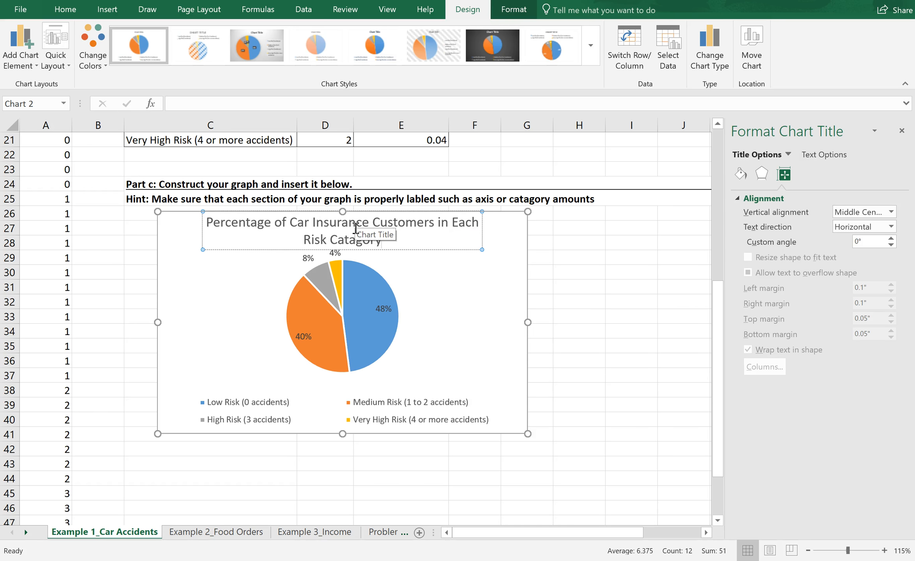
Step: Copy the whole pie chart from the chart area
click(442, 271)
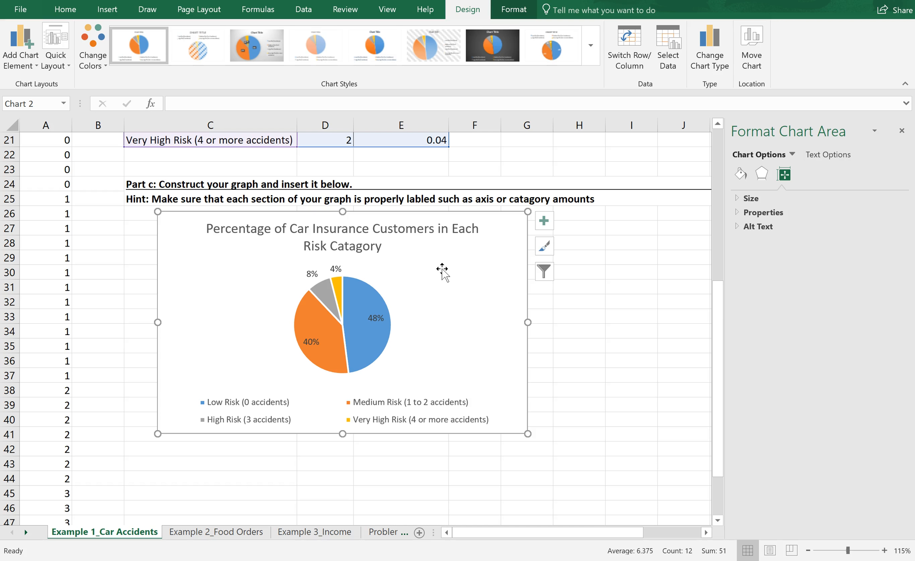
right_click(442, 269)
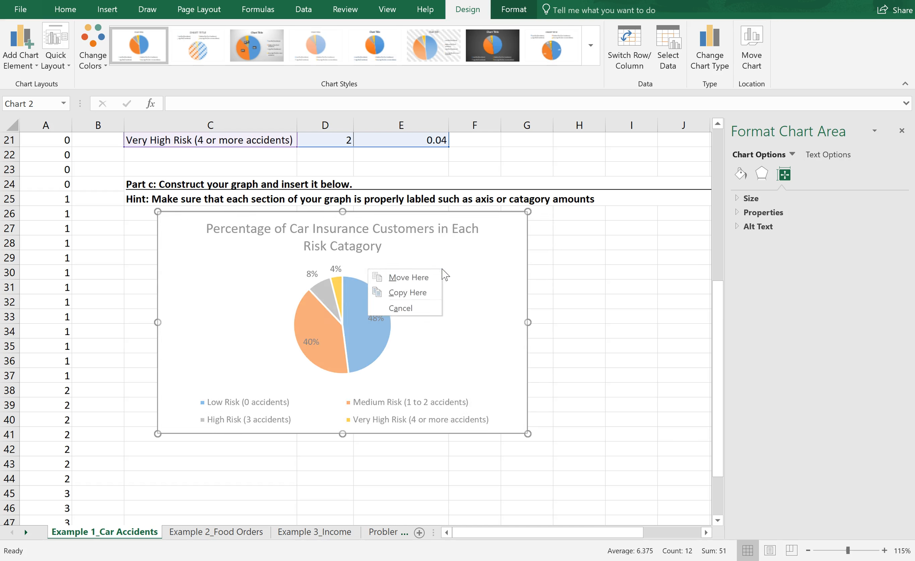
click(478, 275)
right_click(478, 275)
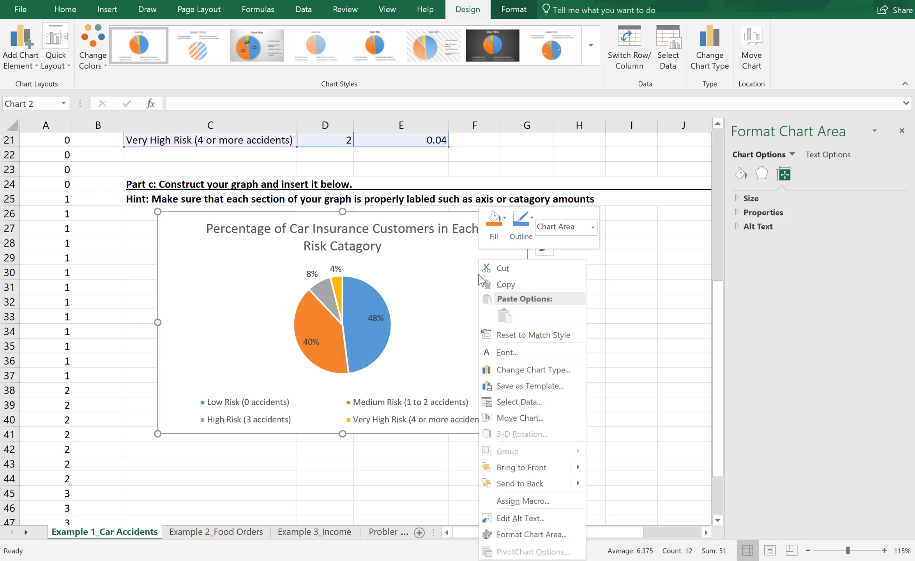
click(494, 288)
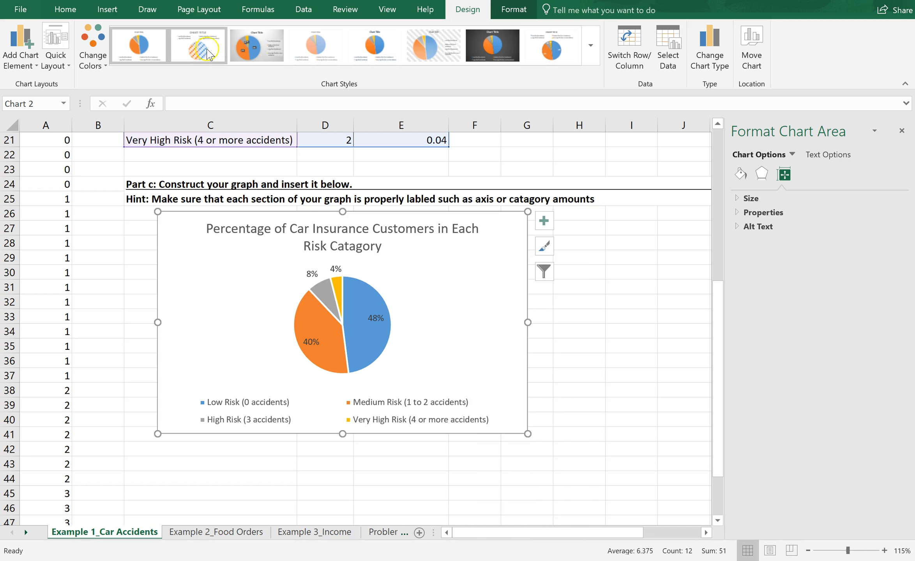
Step: Switch to Word and create a new blank document
key(super+s)
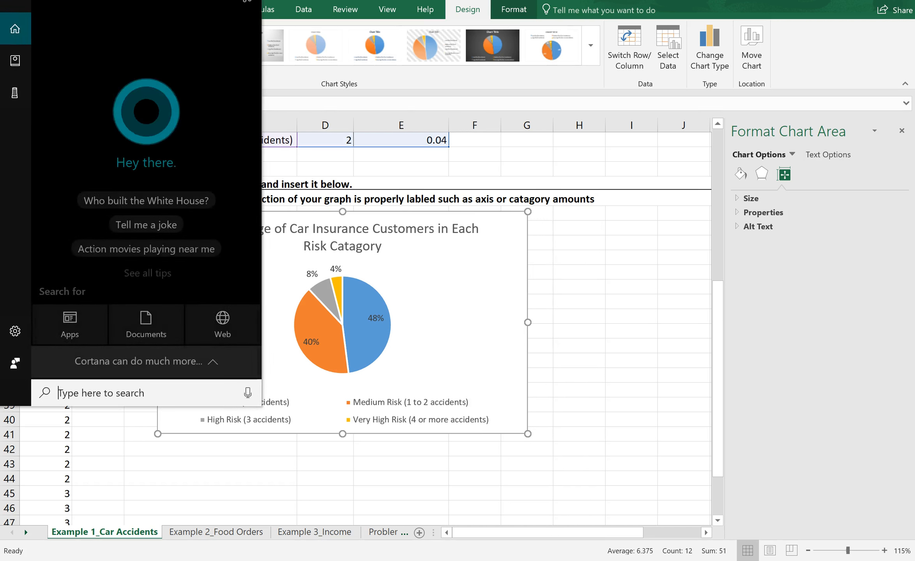
text(wor)
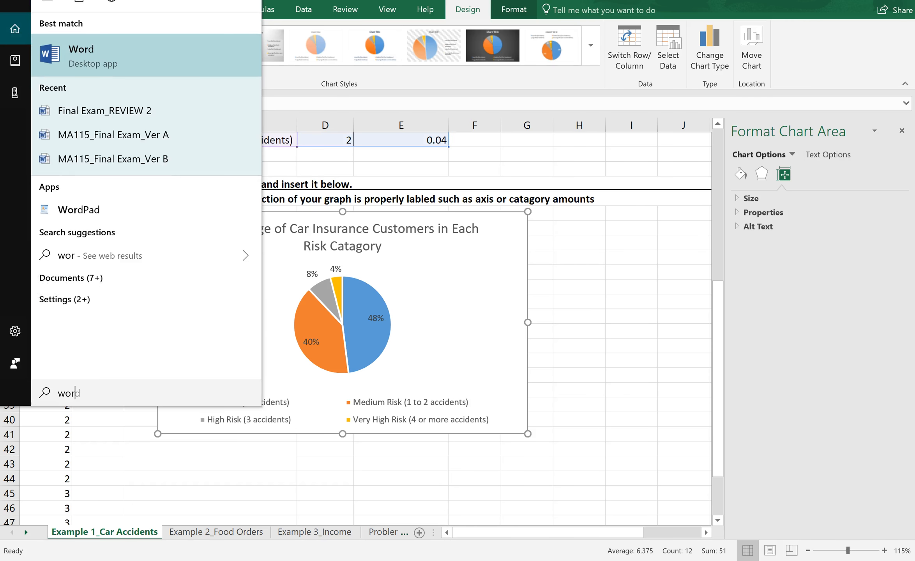
key(Return)
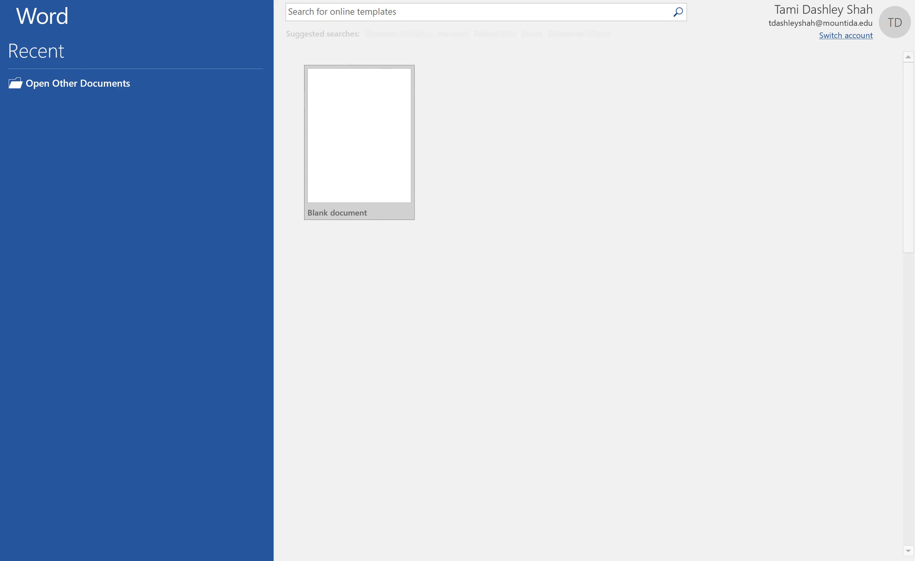
click(343, 116)
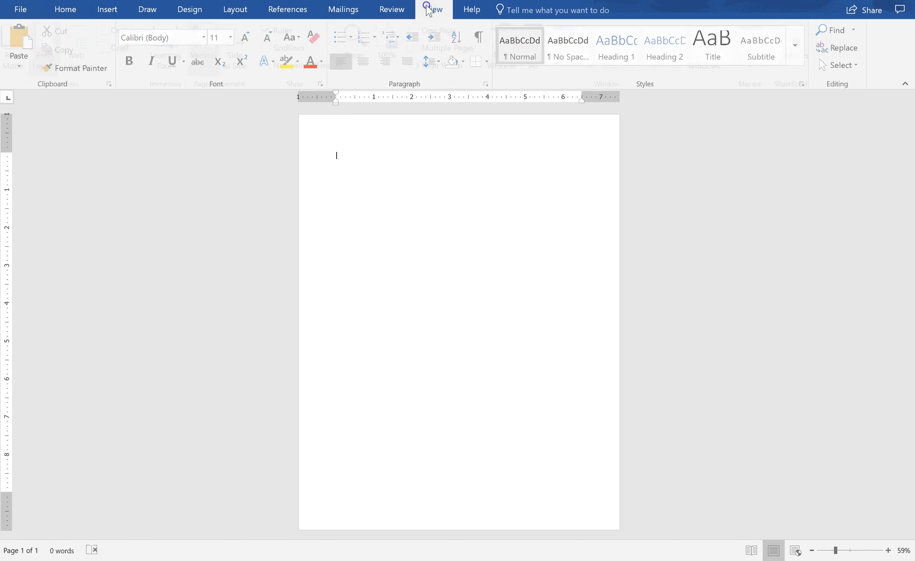
Step: Set the document zoom to 100% and paste the copied pie chart into the page
click(434, 9)
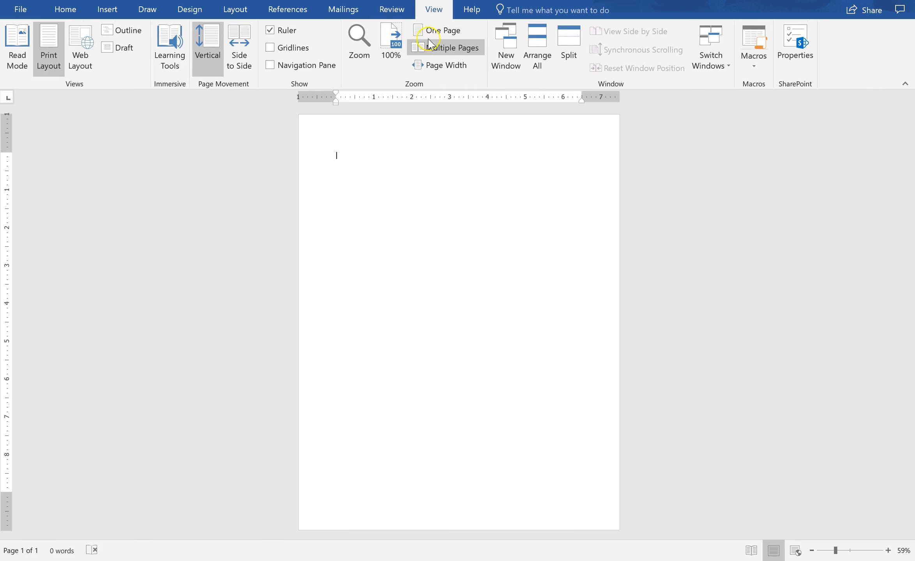
click(395, 53)
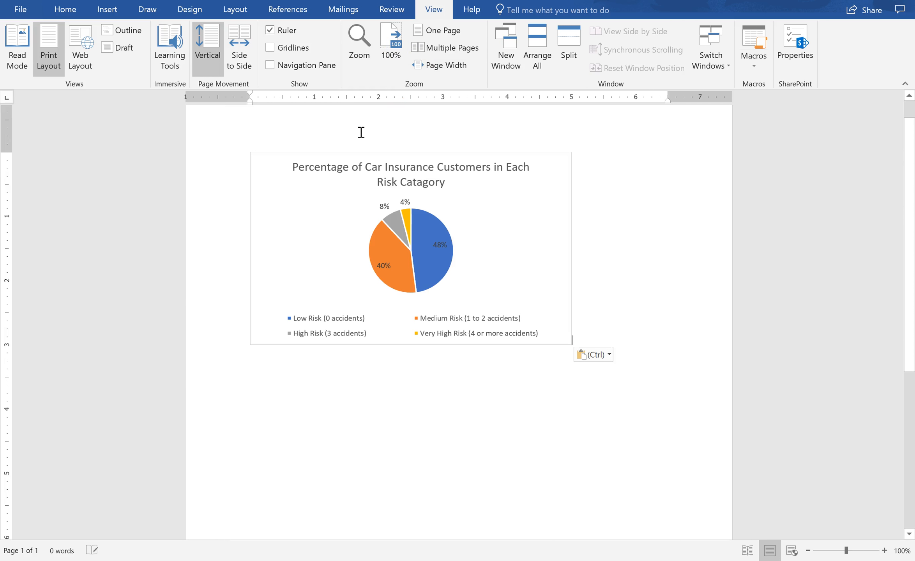
click(655, 236)
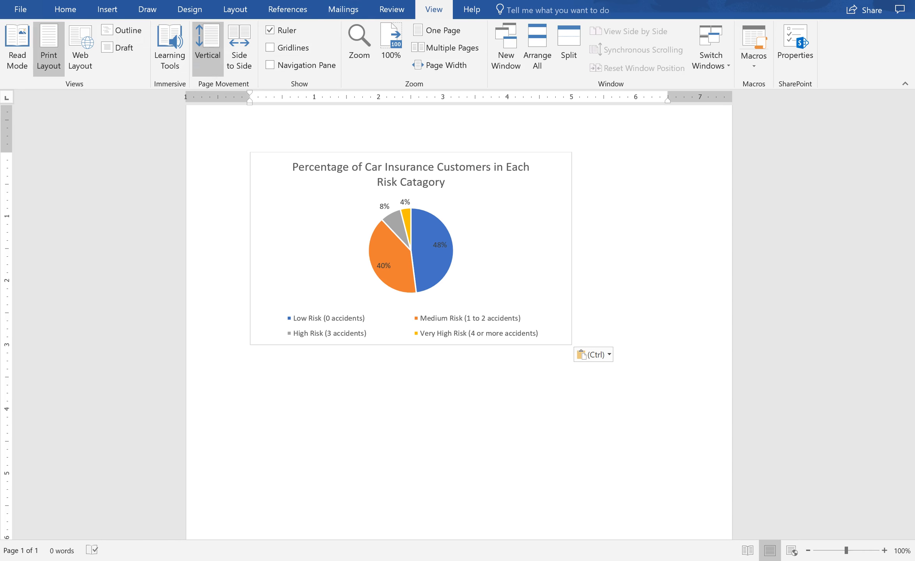
Step: Switch back to the Excel workbook window
mouse_move(245, 0)
mouse_move(172, 45)
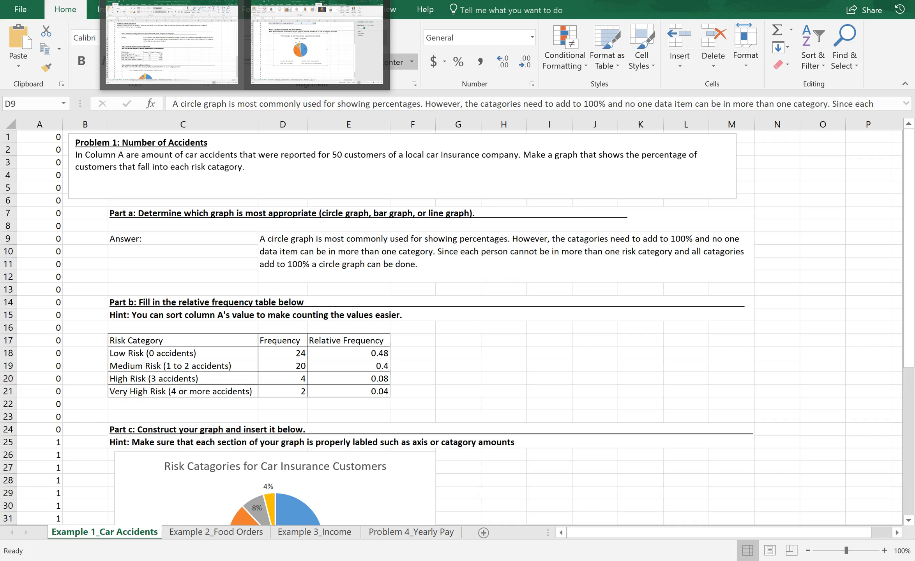
click(171, 45)
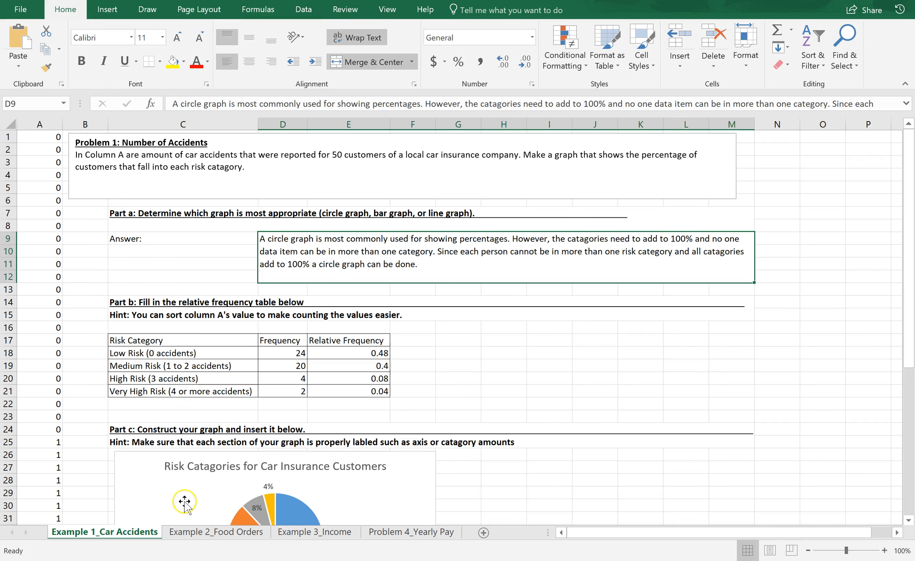